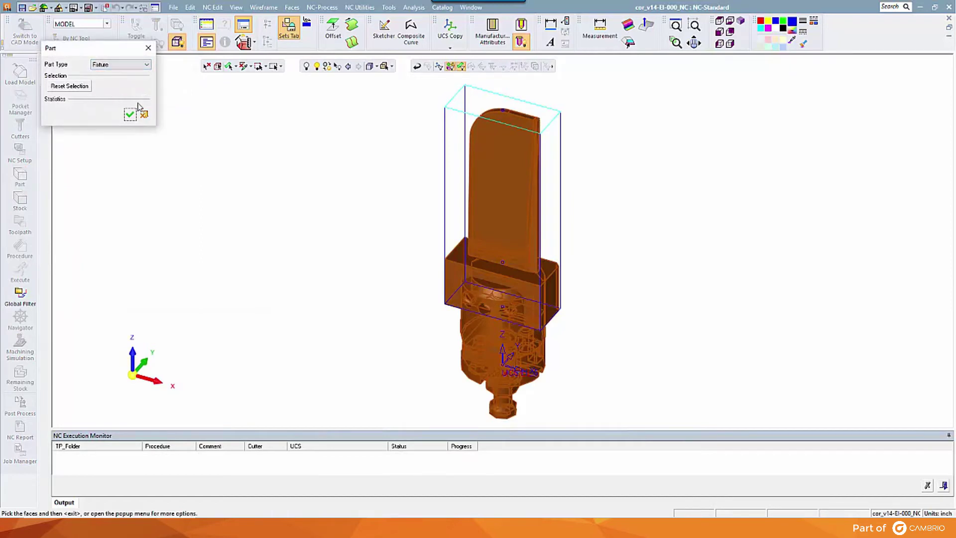
Step: Define the fixture part from the gray (#AAAAAA) holder surfaces only, replacing the default selection with a color criterion sampled from the holder
click(85, 89)
right_click(193, 103)
click(223, 124)
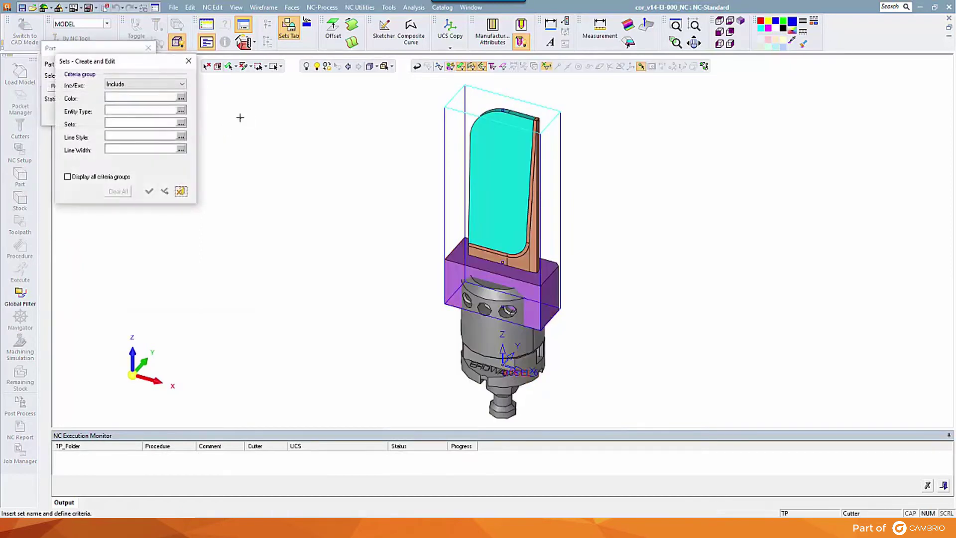
click(182, 98)
drag(181, 124, 181, 174)
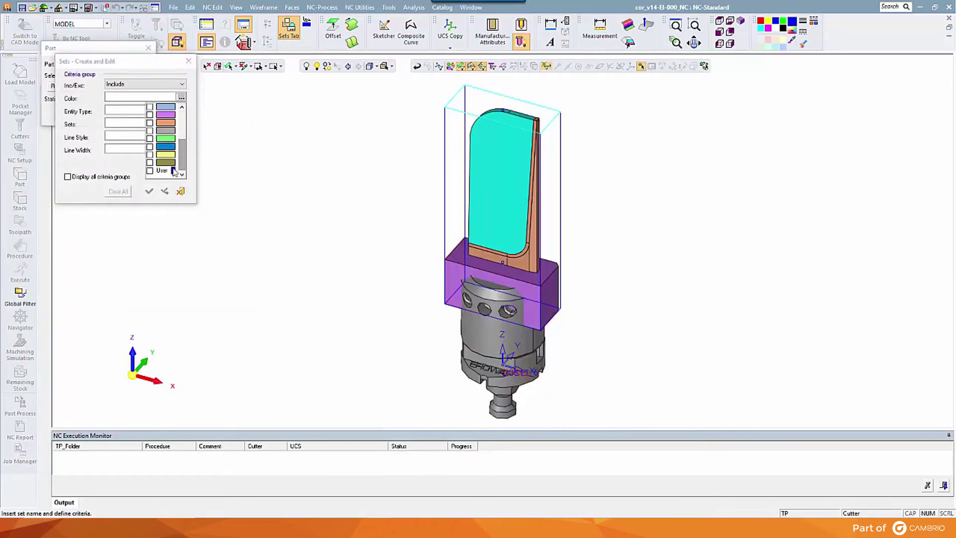
click(173, 175)
click(226, 413)
click(493, 346)
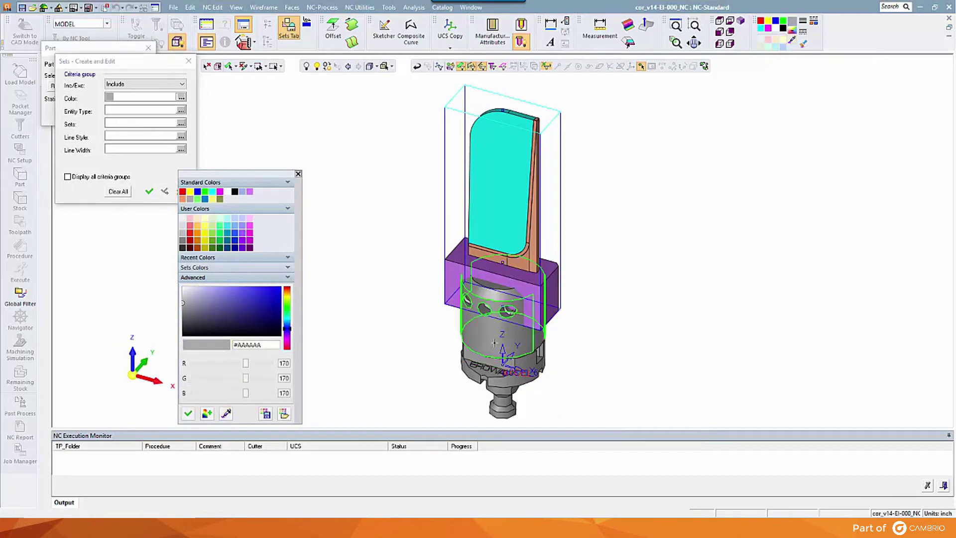
click(149, 192)
click(130, 114)
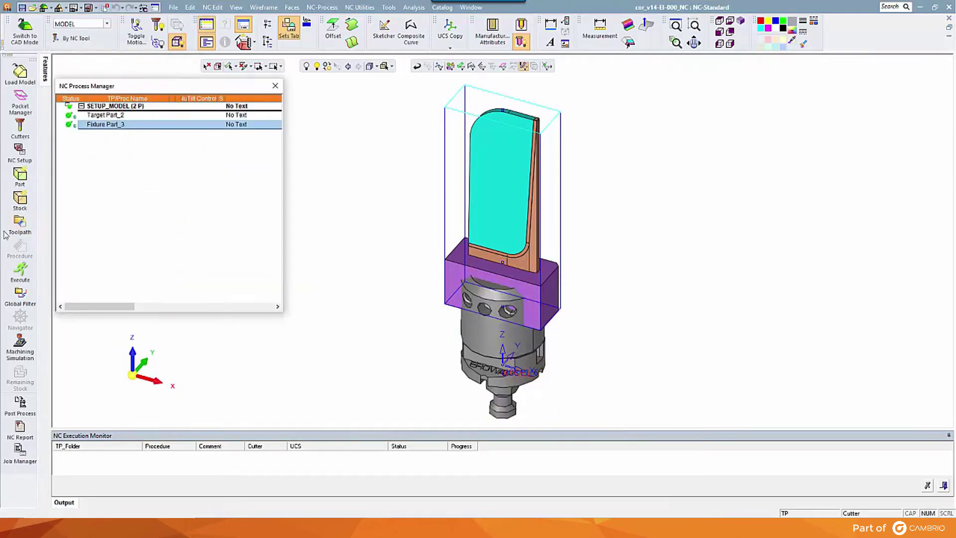
Step: Start a bounding box stock and replace its default selection with the cyan, purple and orange electrode surfaces, chosen by color
click(20, 199)
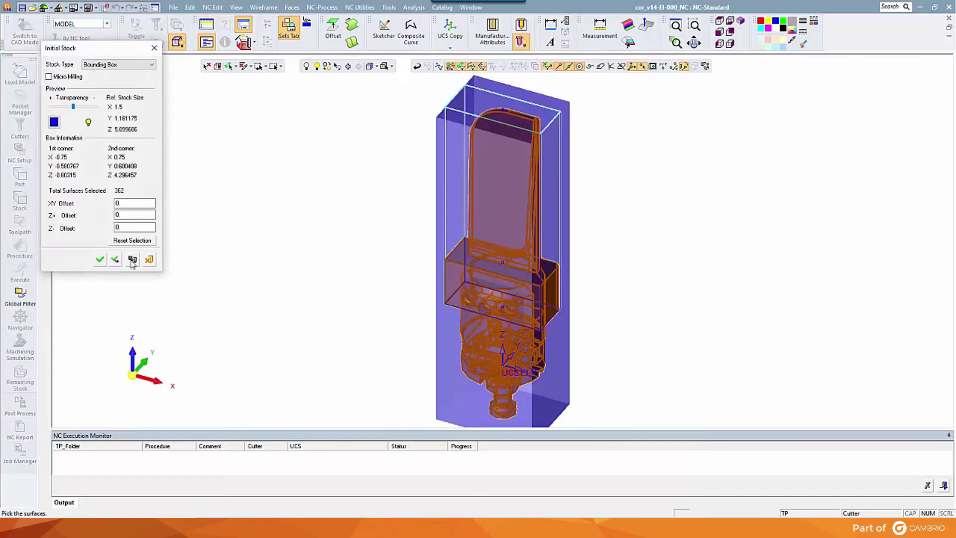
click(132, 240)
right_click(258, 166)
click(294, 185)
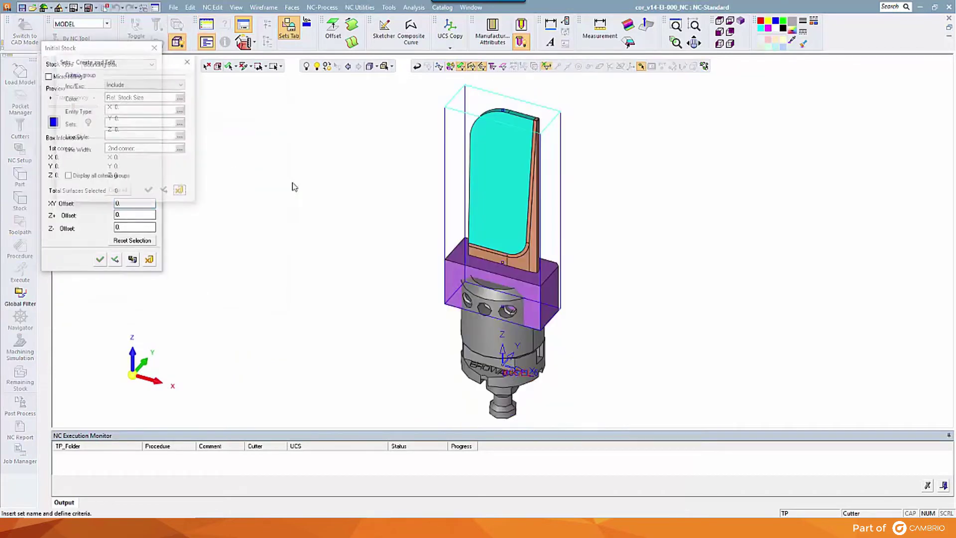
click(182, 99)
click(168, 138)
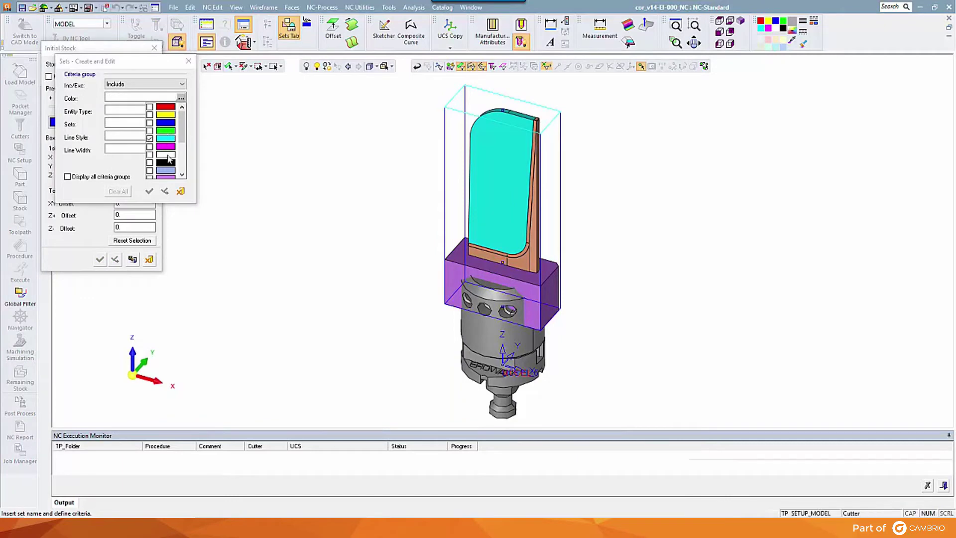
click(165, 177)
click(166, 177)
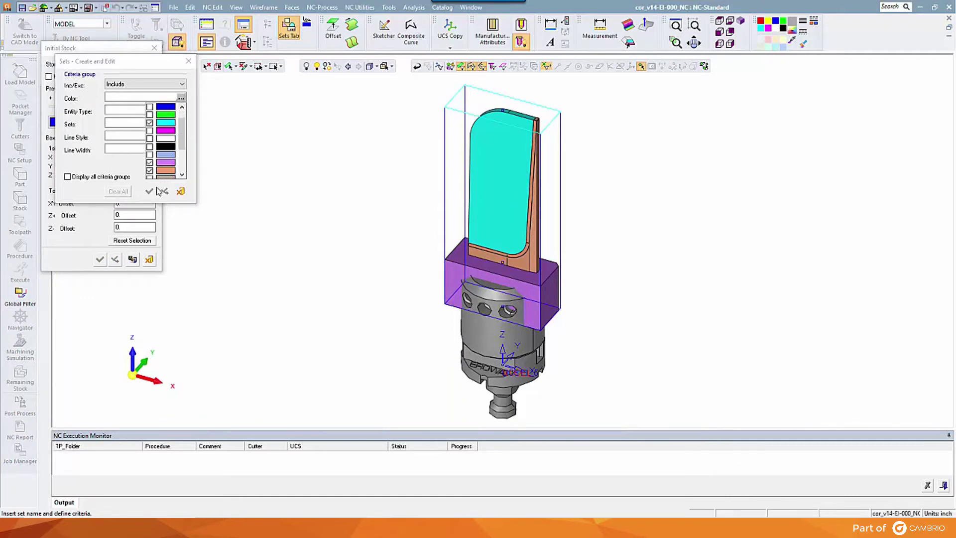
click(149, 191)
click(149, 191)
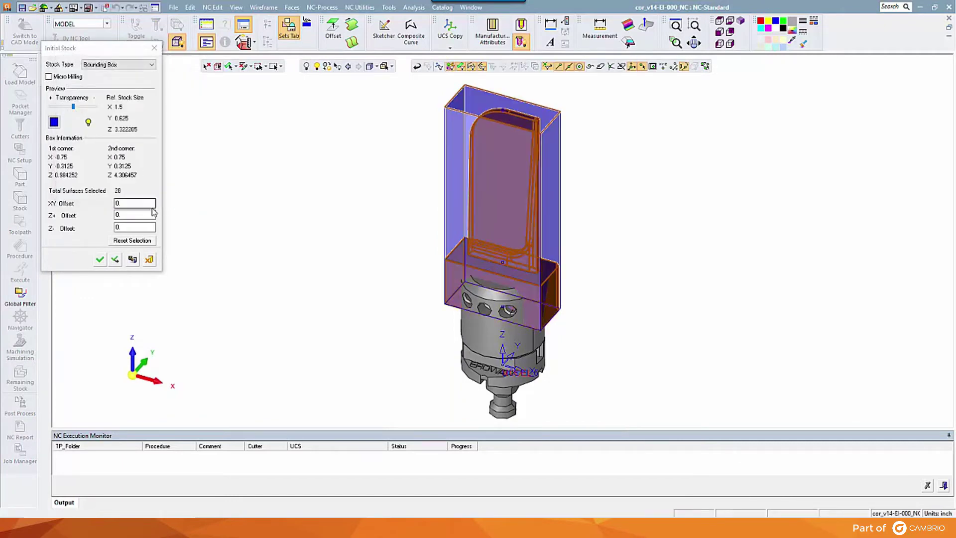
Step: Set the stock offsets to 0.05 in XY, 0.05 in Z+ and -0.65 in Z-, and create the stock
double_click(133, 204)
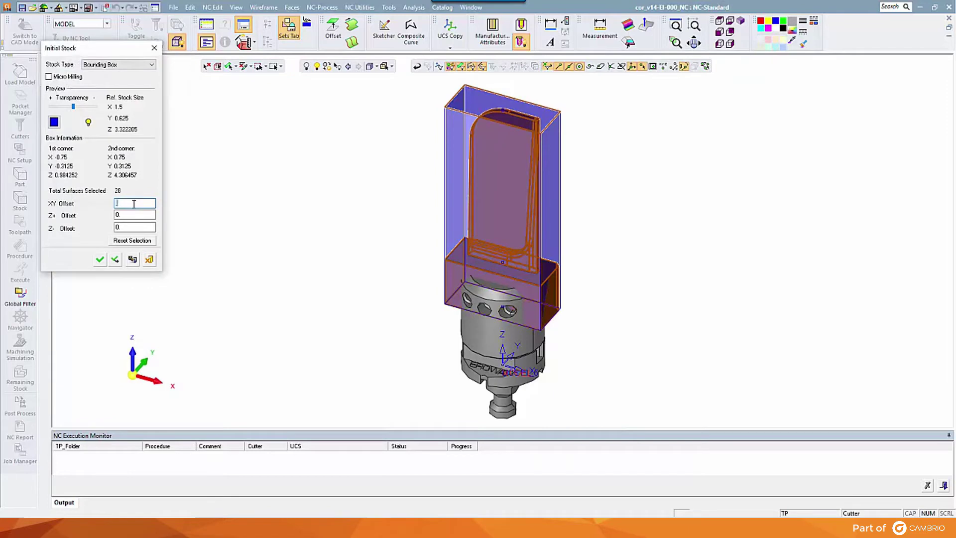
text(.05)
key(Return)
double_click(129, 213)
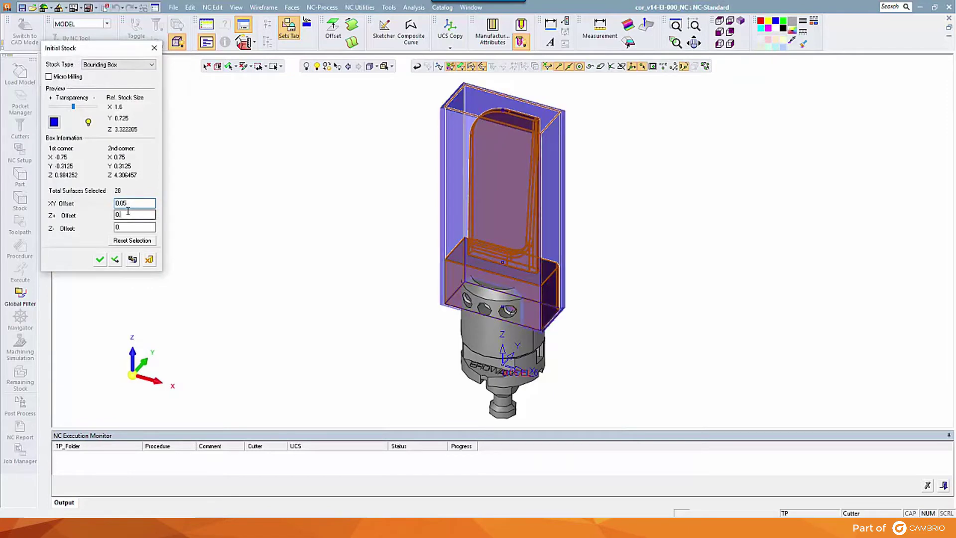
text(.05)
key(Return)
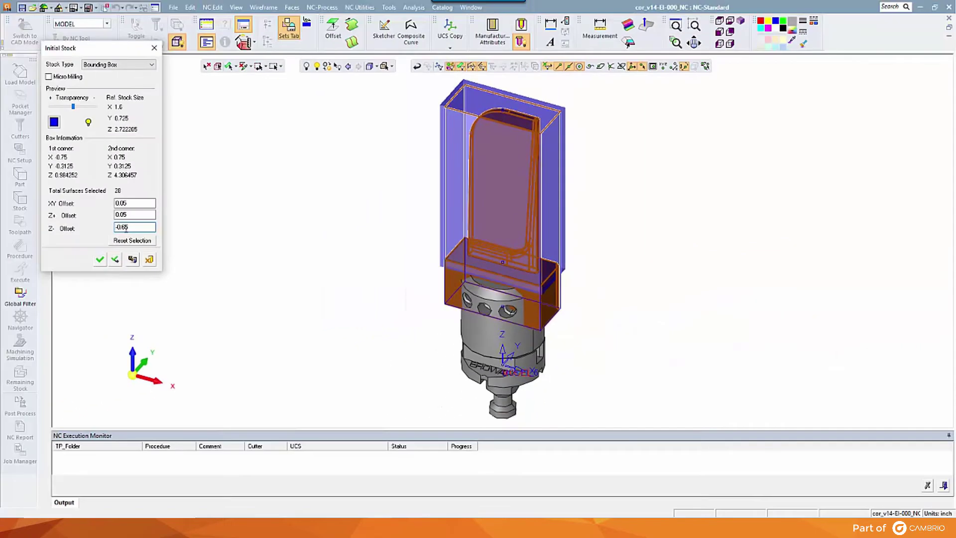
click(100, 258)
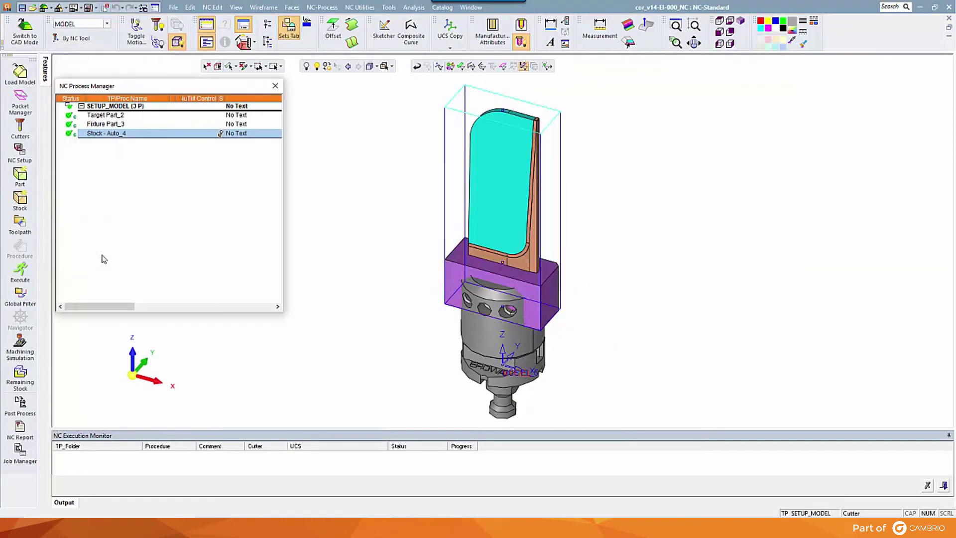
Step: Create the 3 Axis toolpath TP_MODEL with a Z clearance of 7 and the electrode stage set to Rough
click(20, 224)
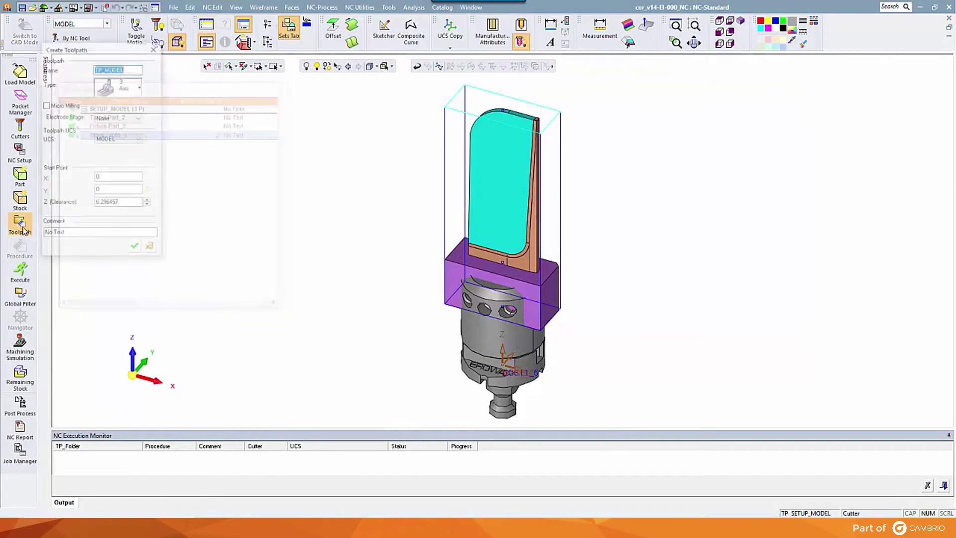
click(113, 203)
double_click(114, 203)
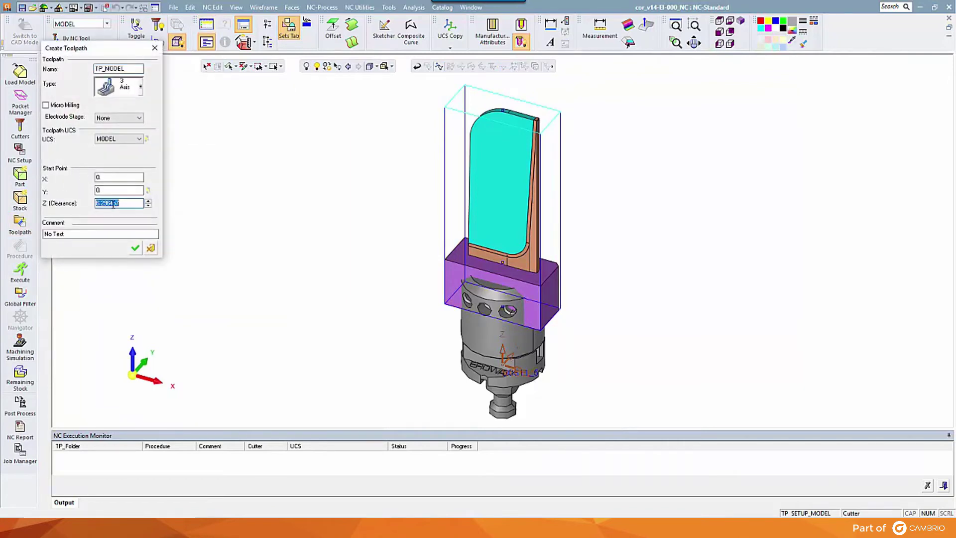
text(7)
click(136, 118)
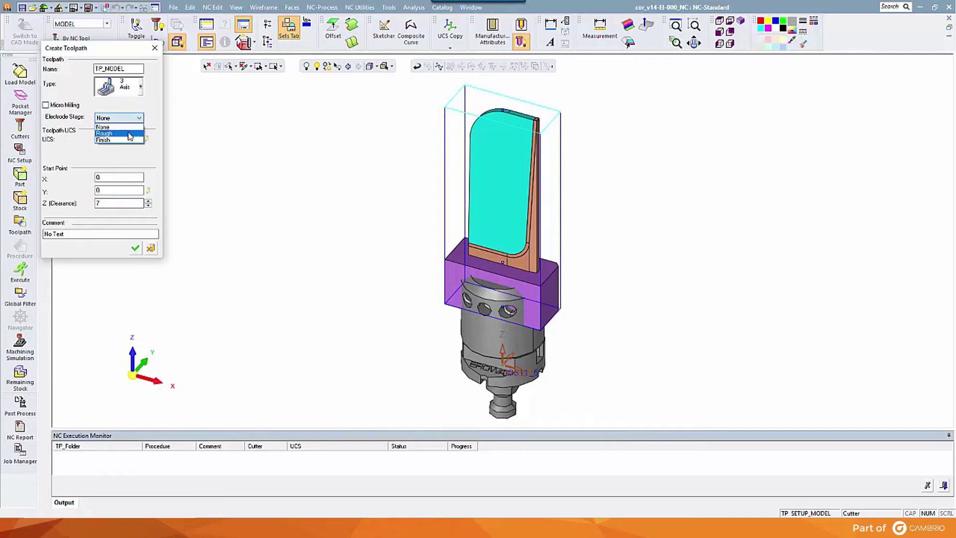
click(131, 133)
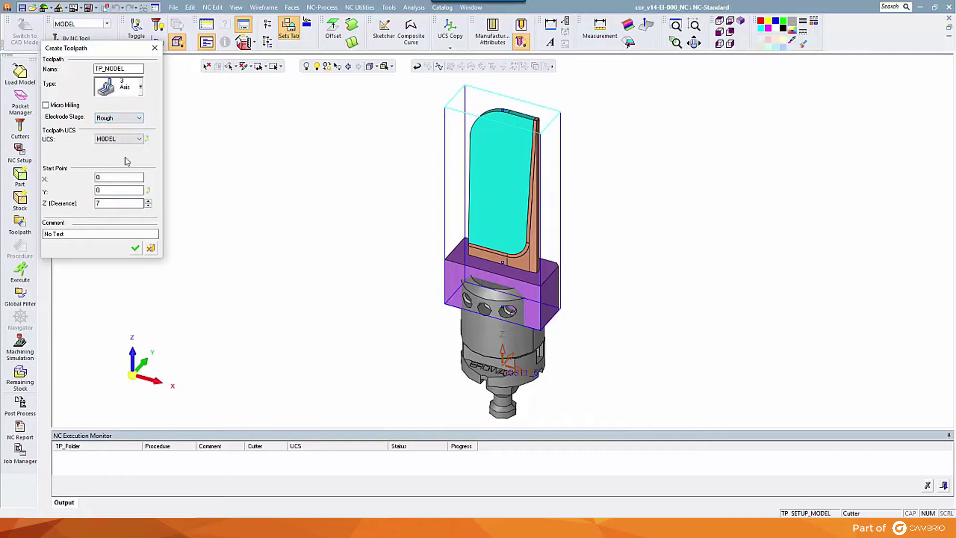
click(135, 248)
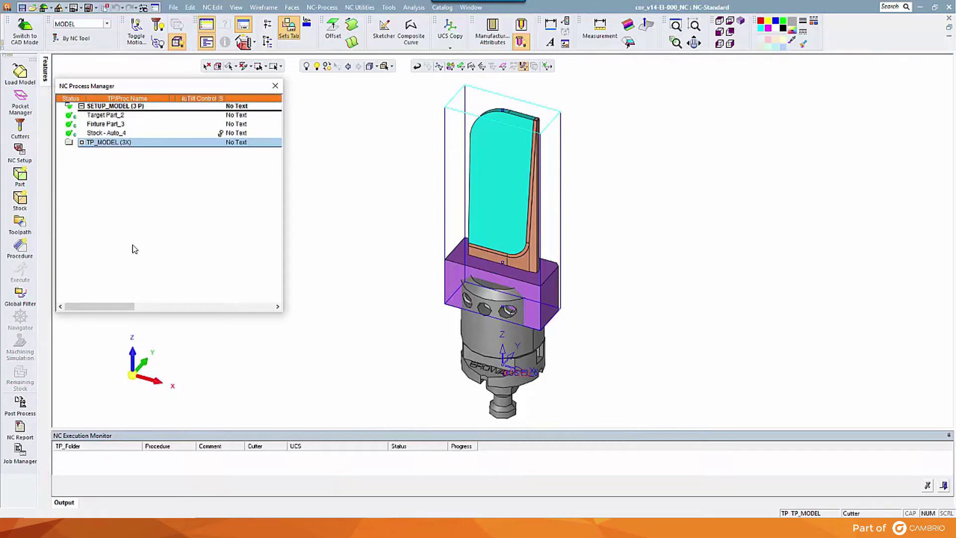
Step: Add a Volume Milling Rough Spiral procedure and choose the cyan, purple and orange surfaces by color as its part surfaces
click(17, 247)
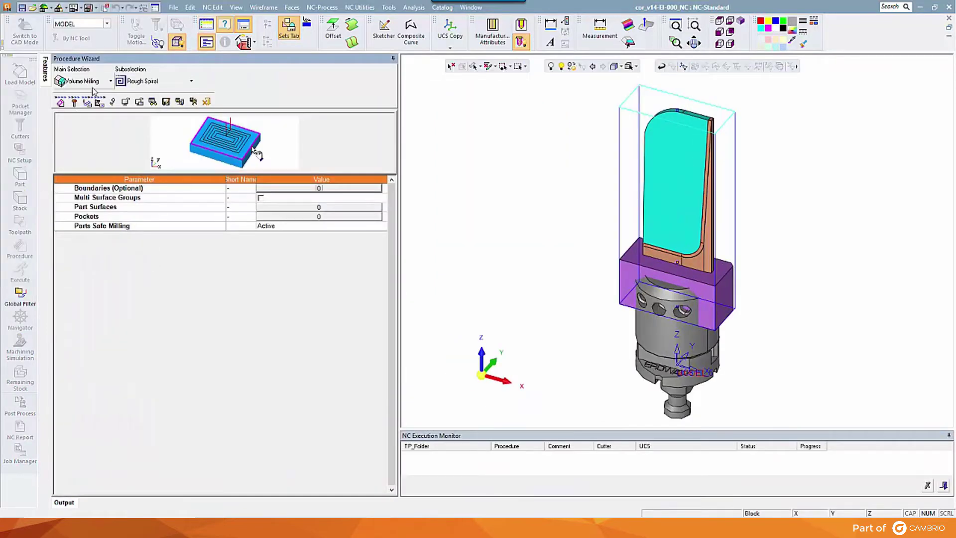
click(343, 210)
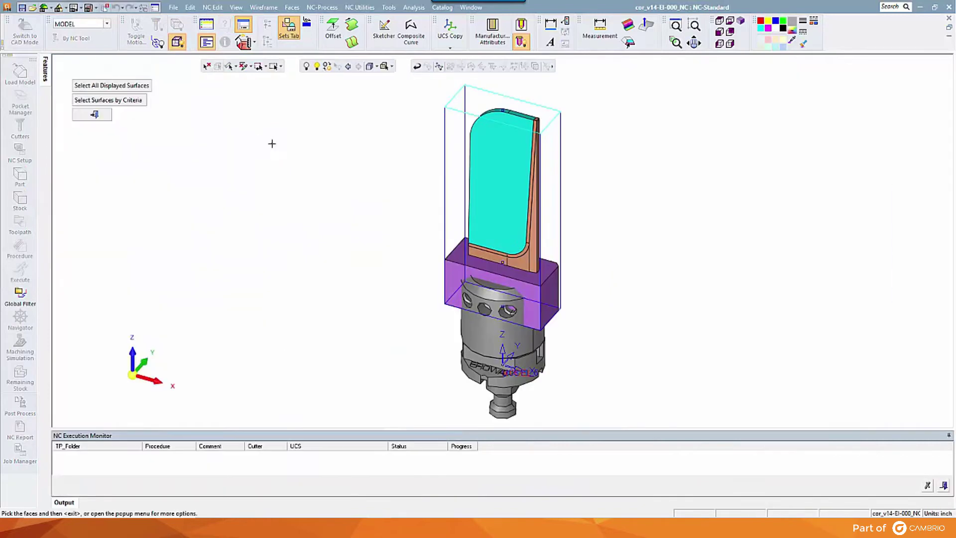
click(110, 101)
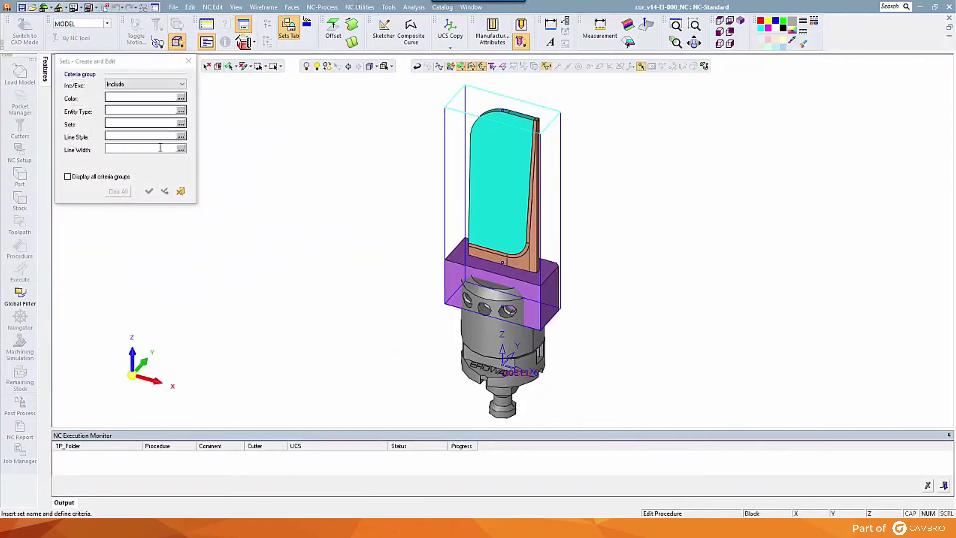
click(182, 99)
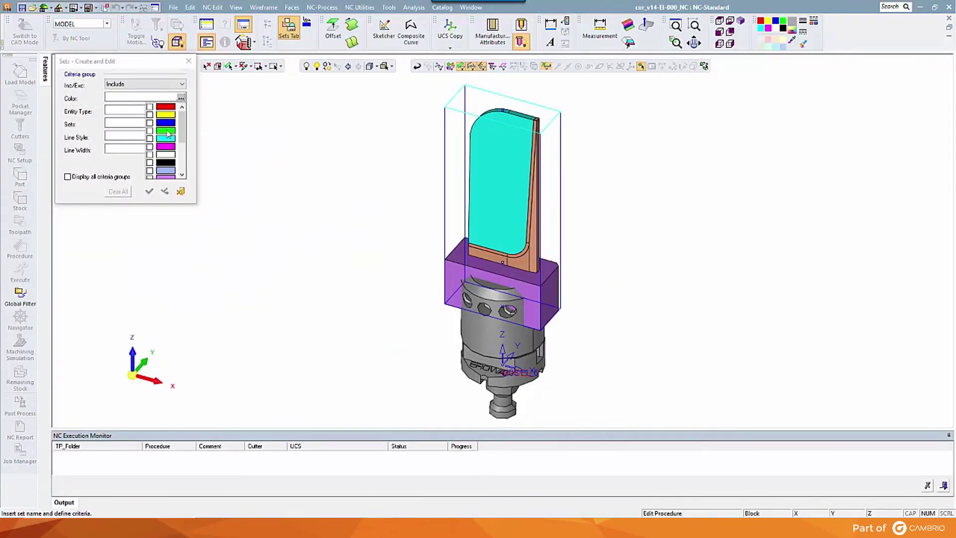
click(167, 176)
click(167, 176)
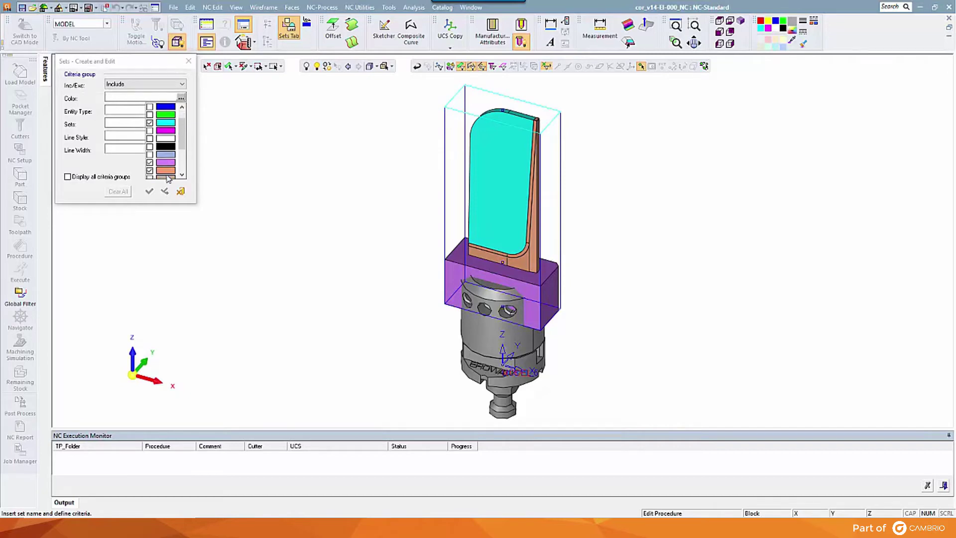
click(144, 189)
click(148, 192)
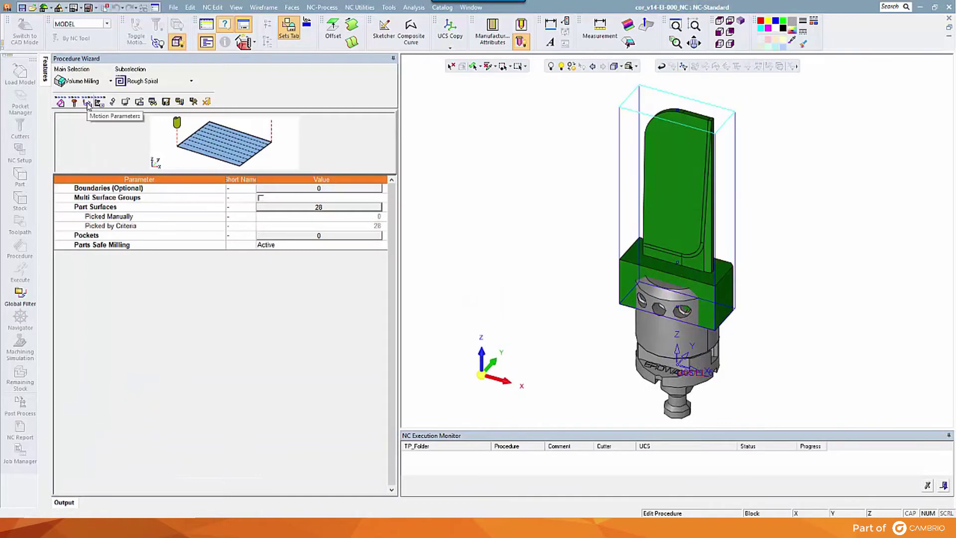
Step: Accept the 1/2" CARBIDE 0.030R 3.0CLR cutter for the procedure and set its clearance plane to maxpz+2
click(126, 101)
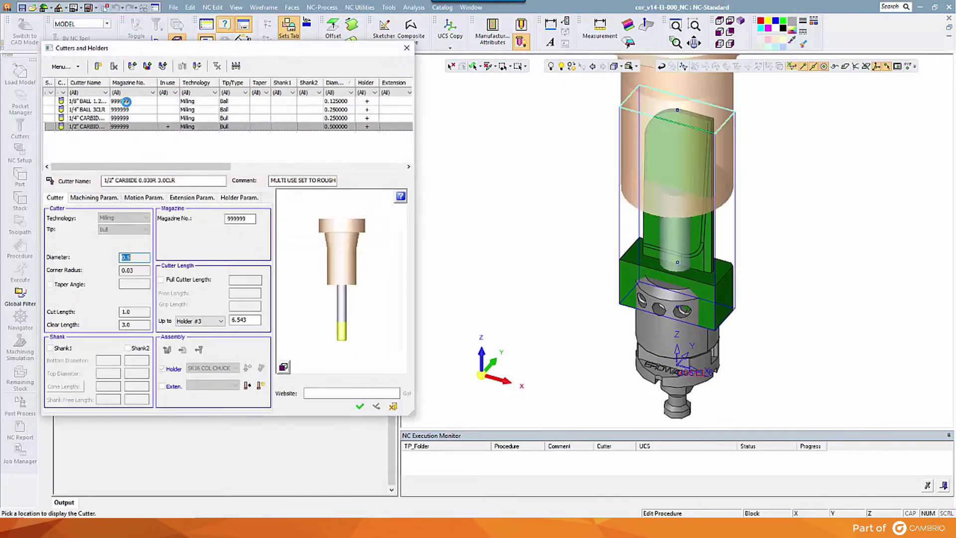
click(359, 406)
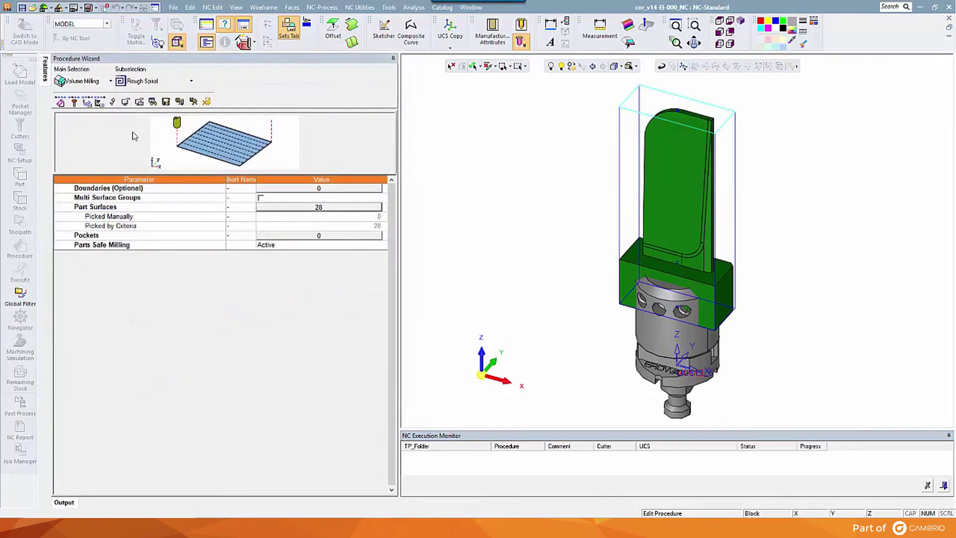
click(88, 103)
click(296, 209)
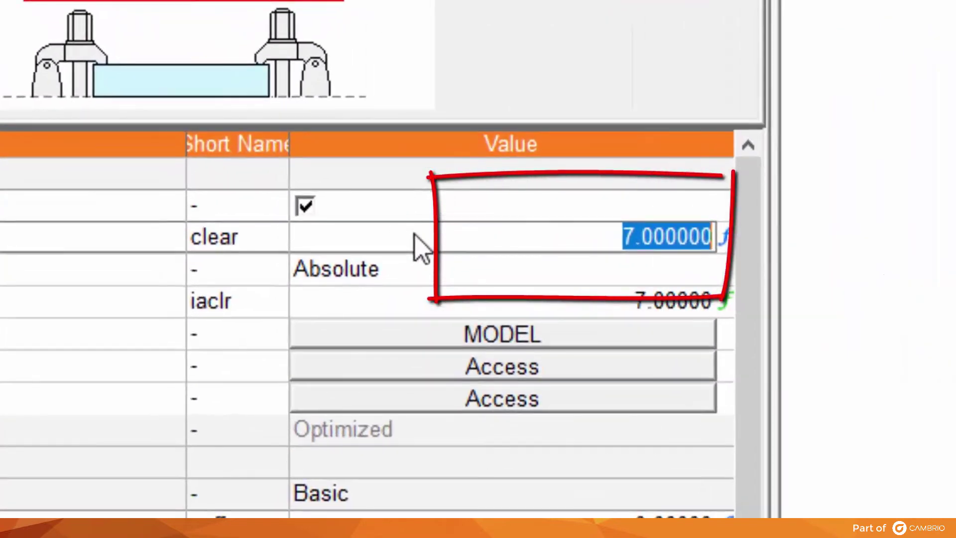
text(maxpz+)
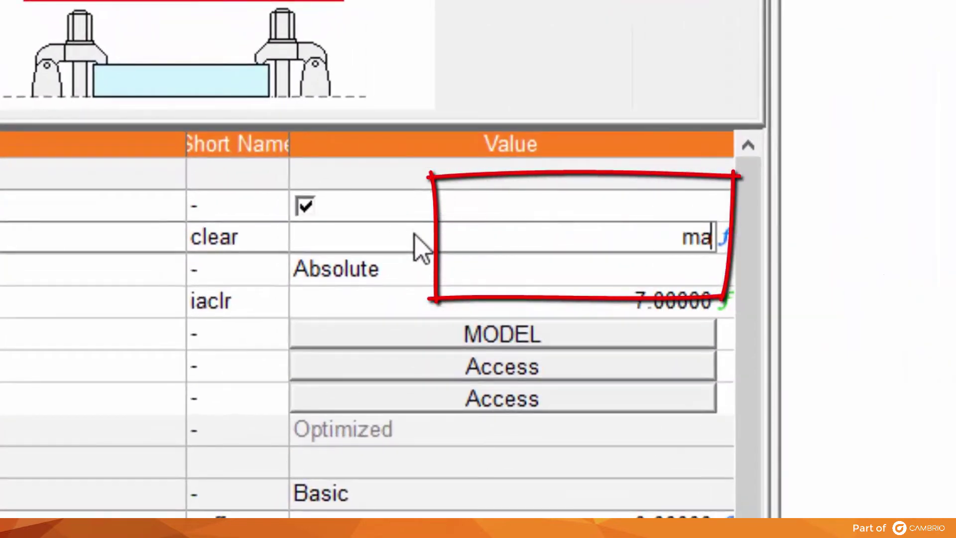
text(2)
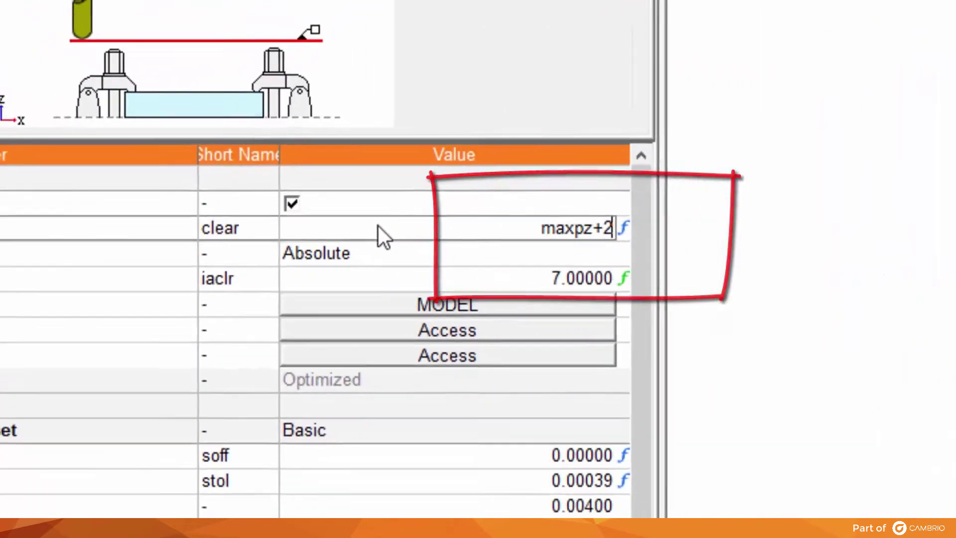
key(Return)
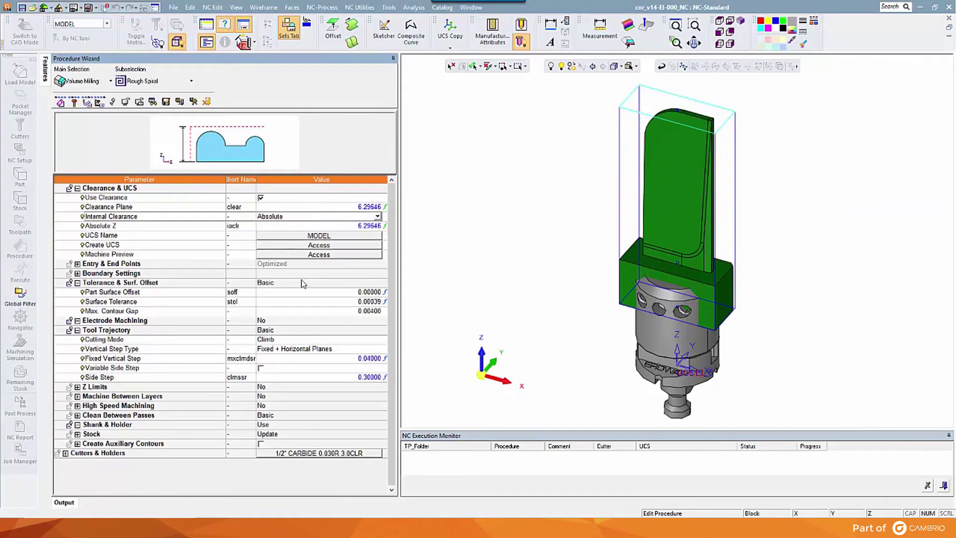
Step: Set the part surface offset to 0.05 and electrode machining to Automatic, and save and calculate the roughing procedure
click(292, 290)
text(.05)
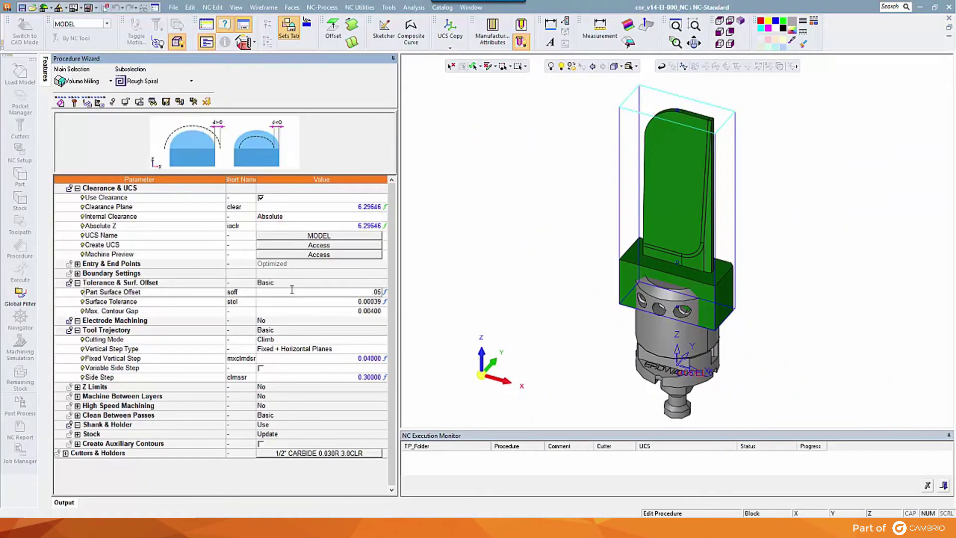
key(Return)
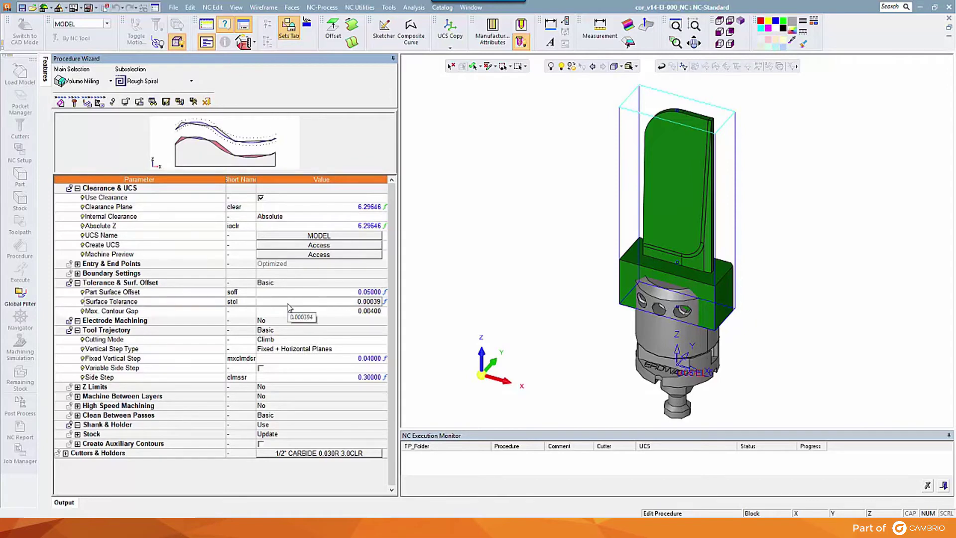
click(278, 321)
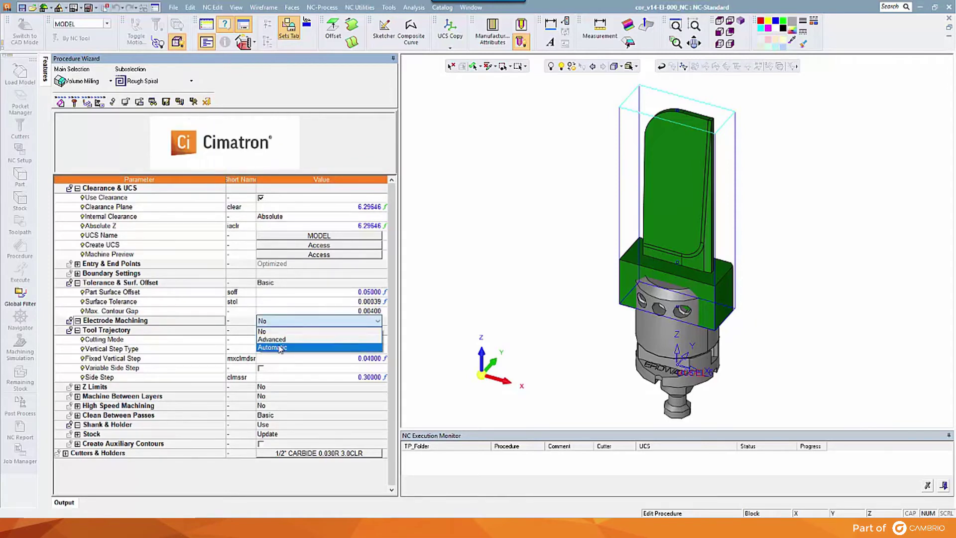
click(280, 348)
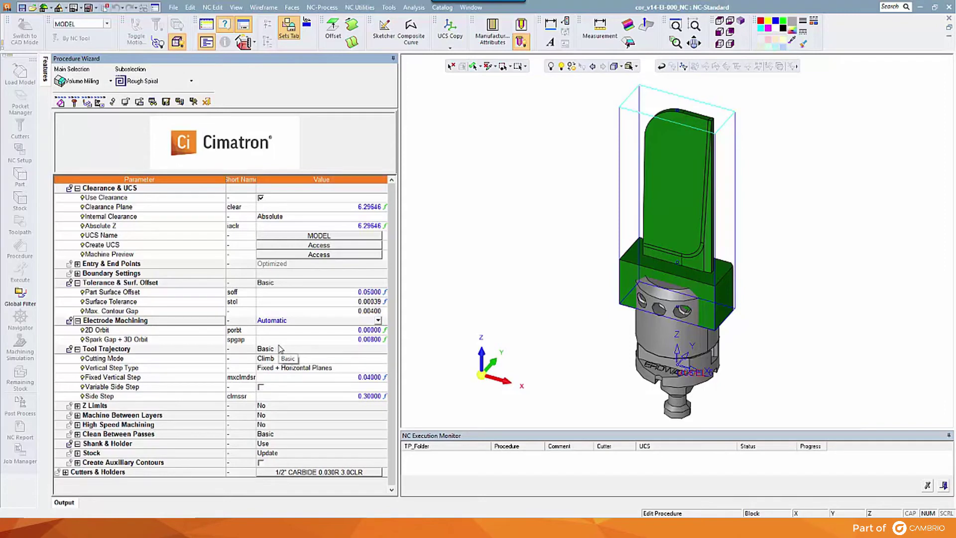
click(196, 102)
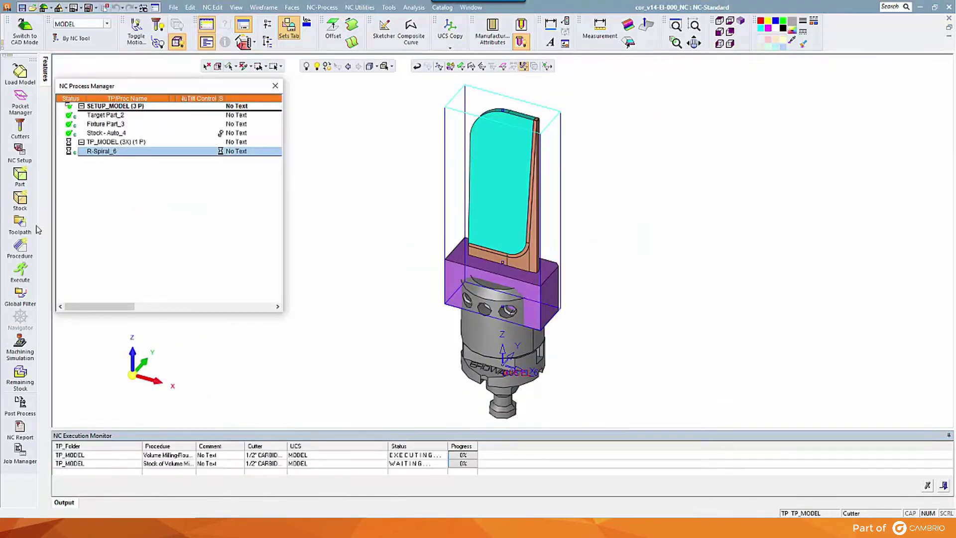
Step: Add a new procedure to TP_MODEL and set its main type to Surface Milling
click(20, 249)
click(82, 81)
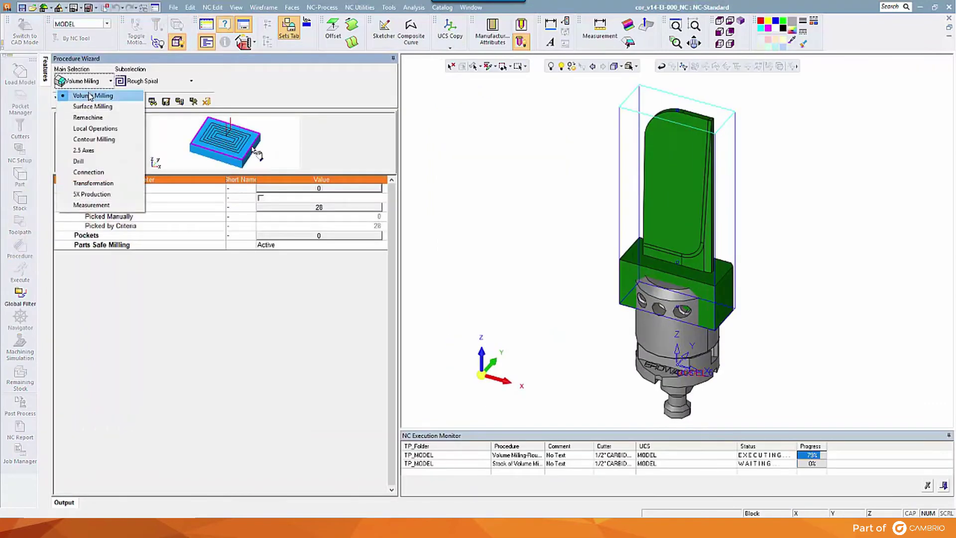
click(91, 106)
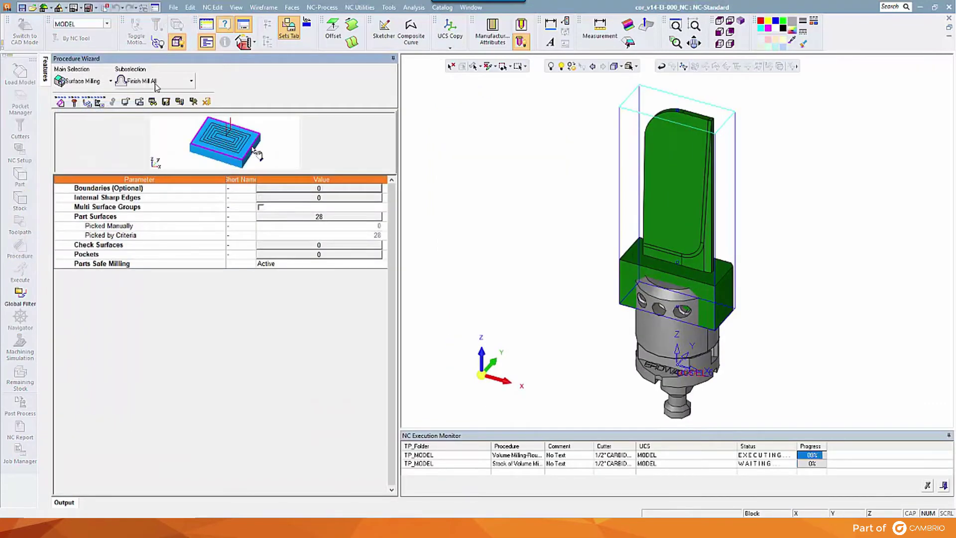
Step: Remove the purple color from the part surface criteria so only the cyan and orange surfaces are machined
click(296, 218)
click(144, 101)
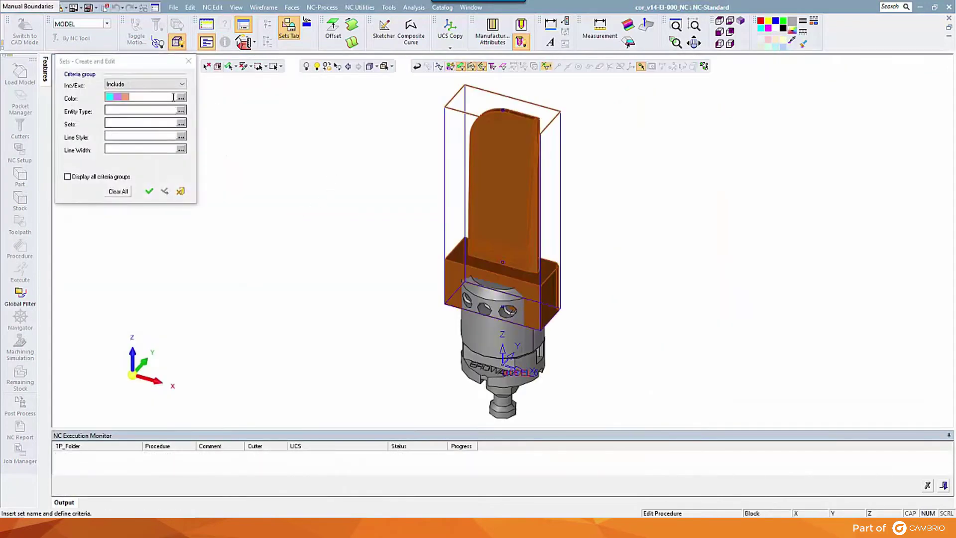
click(181, 98)
drag(183, 127, 183, 130)
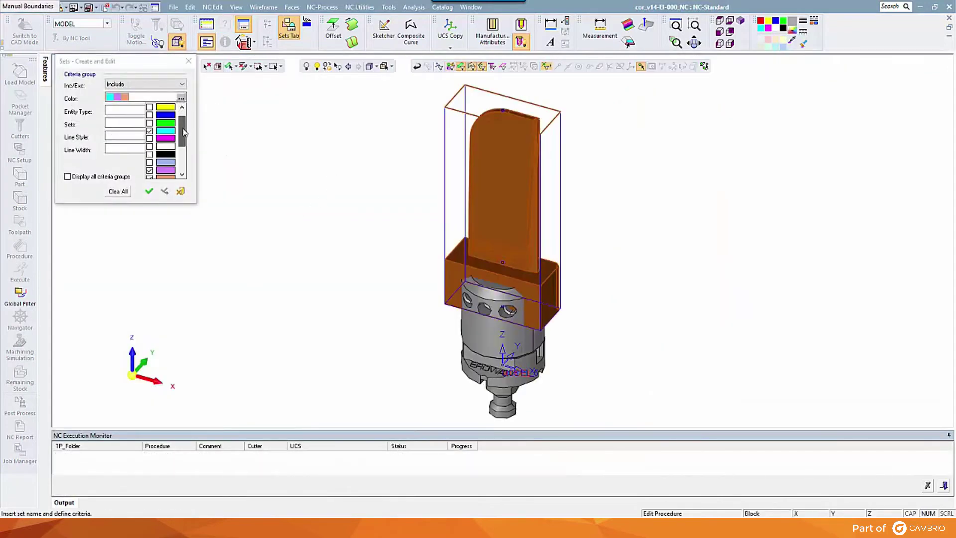
click(150, 170)
click(149, 192)
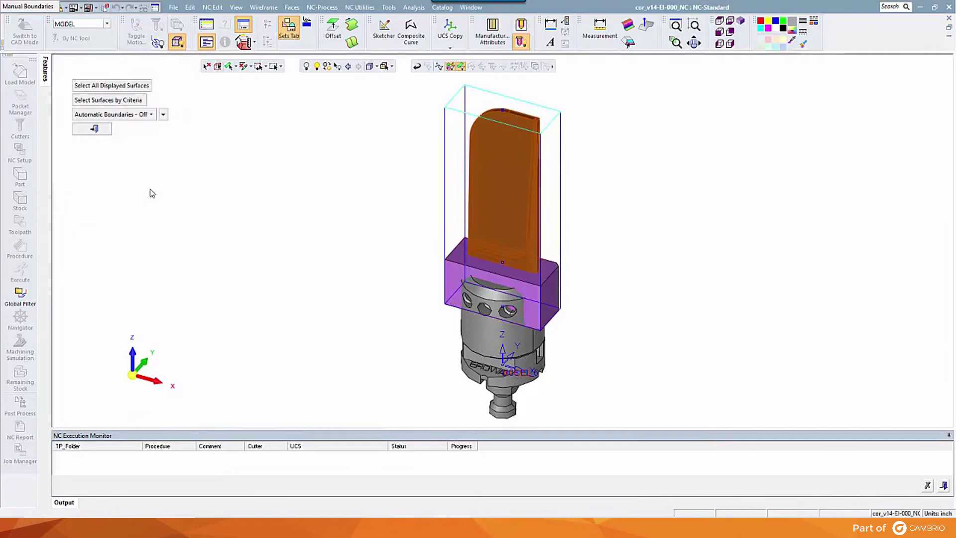
middle_click(162, 151)
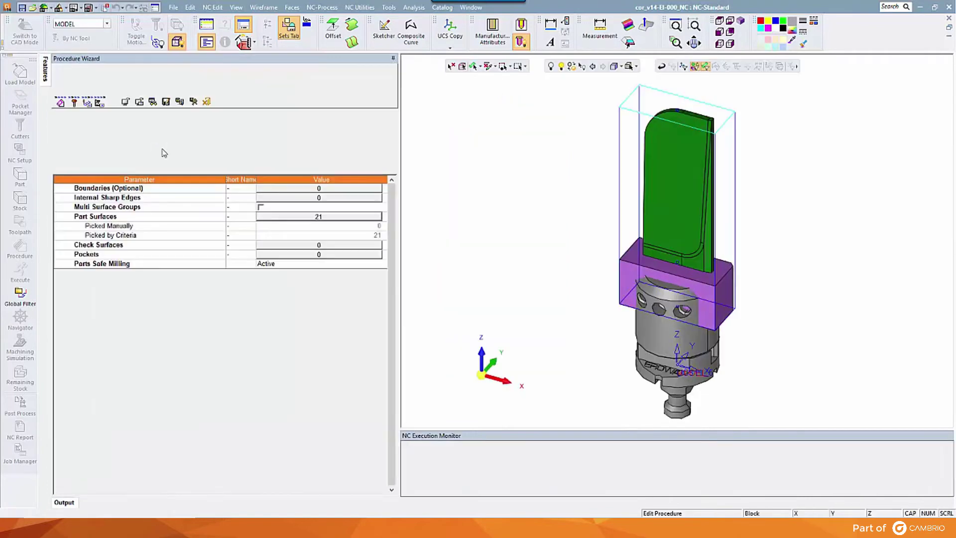
Step: Assign the 1/4" BALL 3CLR cutter to the surface milling procedure
click(80, 104)
click(90, 110)
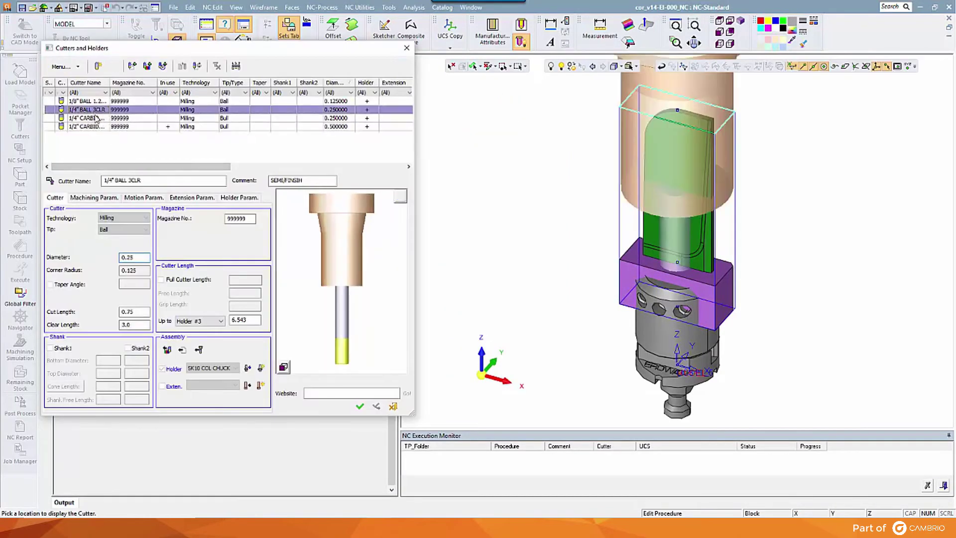
click(360, 406)
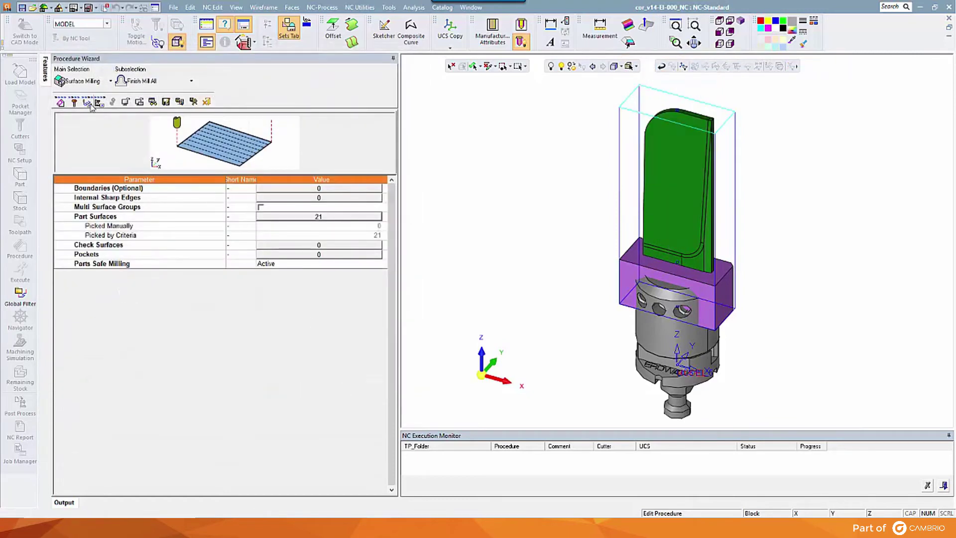
Step: Set the part surface offset to 0 and the surface tolerance to 0.0005, and save and calculate the finishing procedure
click(88, 103)
click(280, 292)
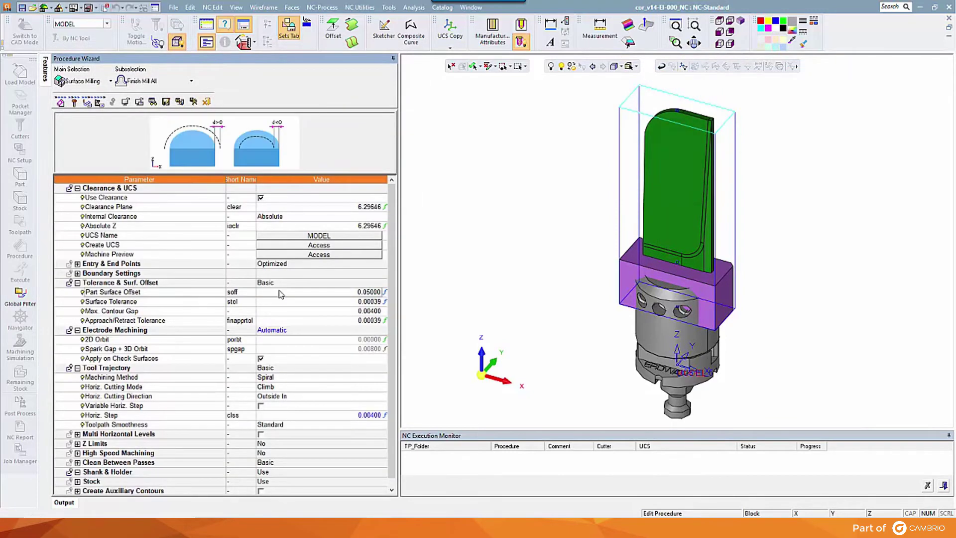
click(281, 292)
text(0)
click(279, 300)
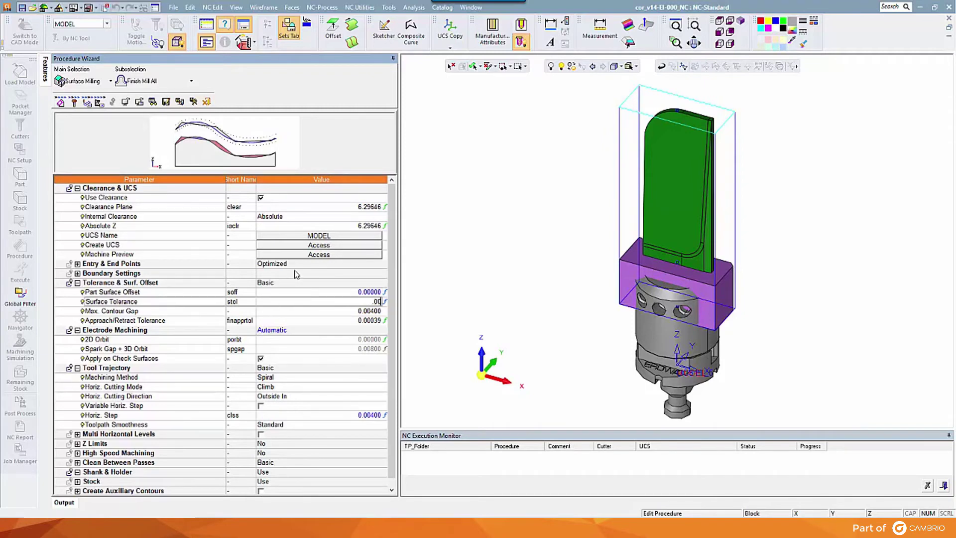
key(Return)
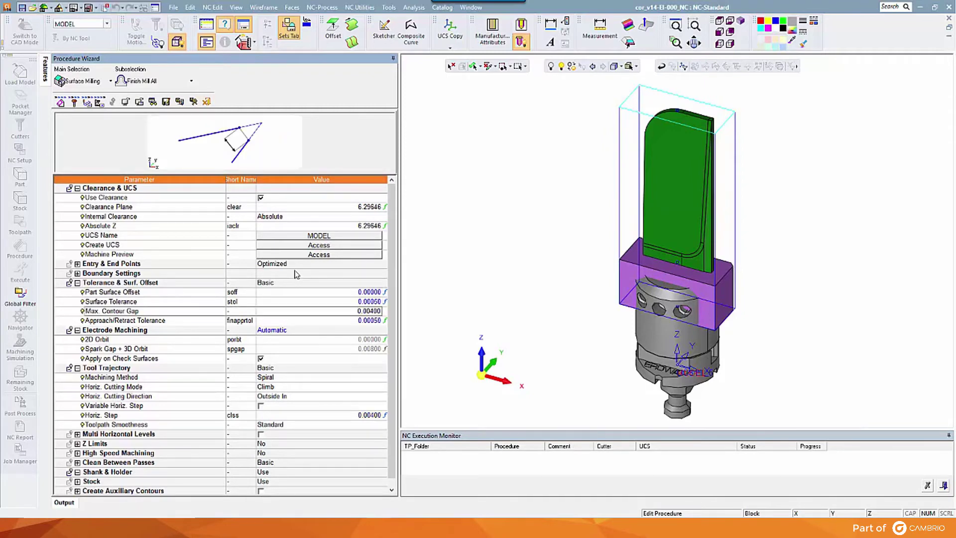
click(194, 102)
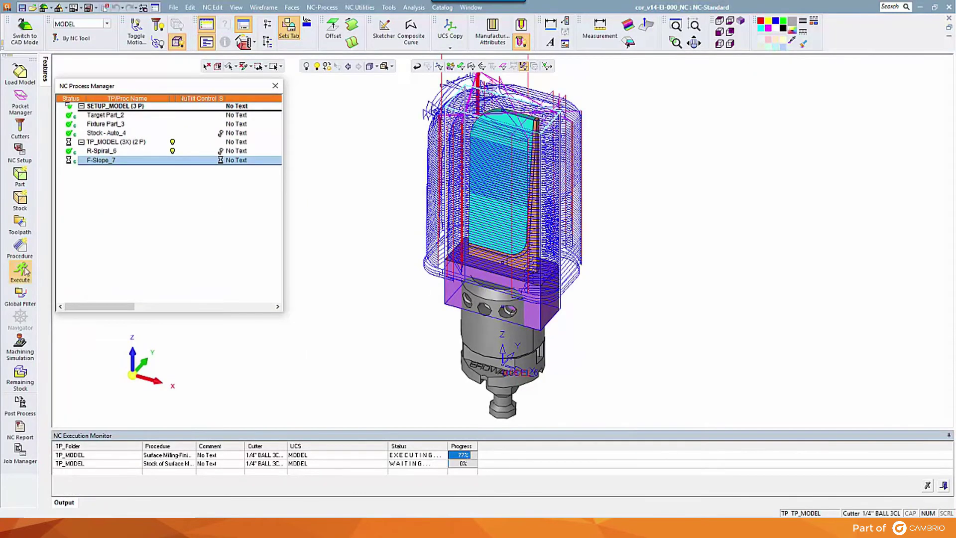
Step: Add a Surface Milling Finish Mill By Limit Angle procedure and select only the purple surfaces by color as its part surfaces
click(20, 246)
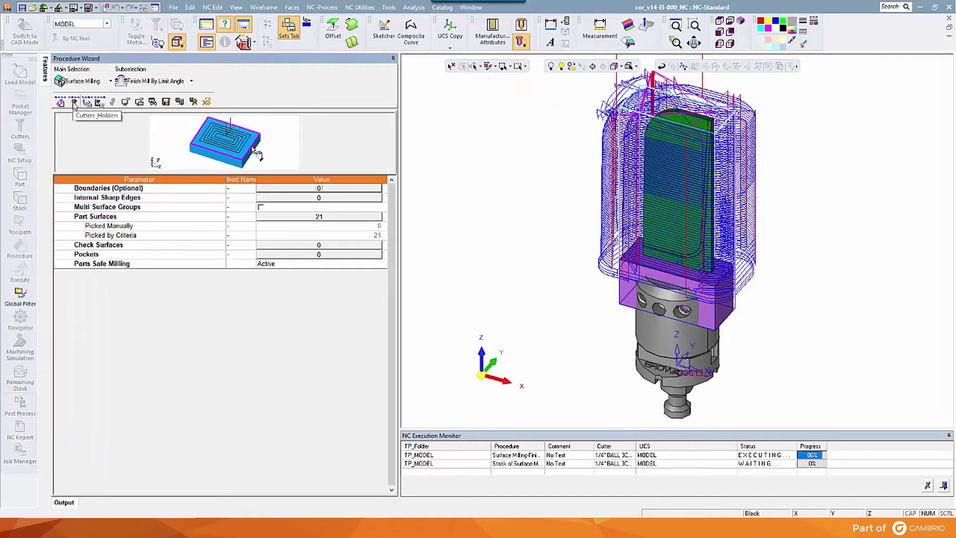
click(320, 217)
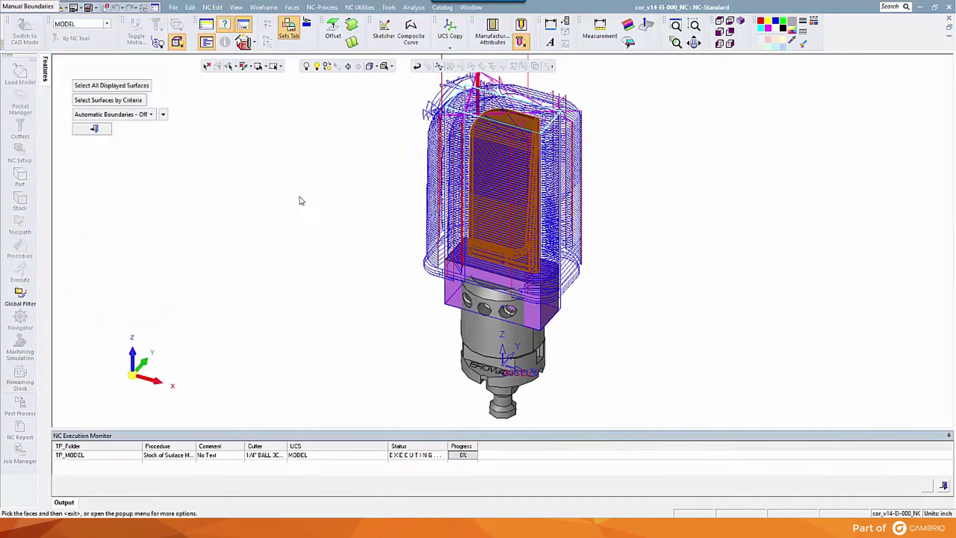
click(138, 100)
click(181, 97)
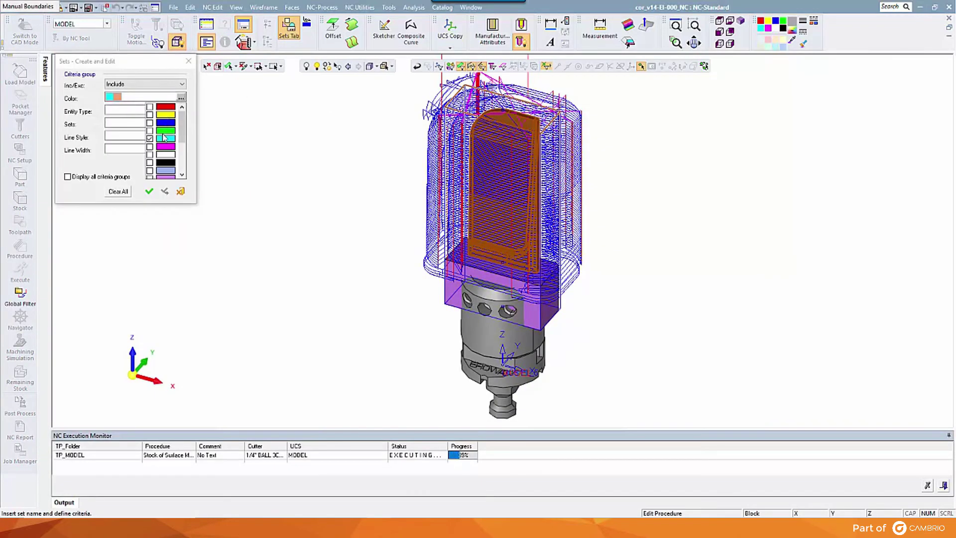
click(165, 162)
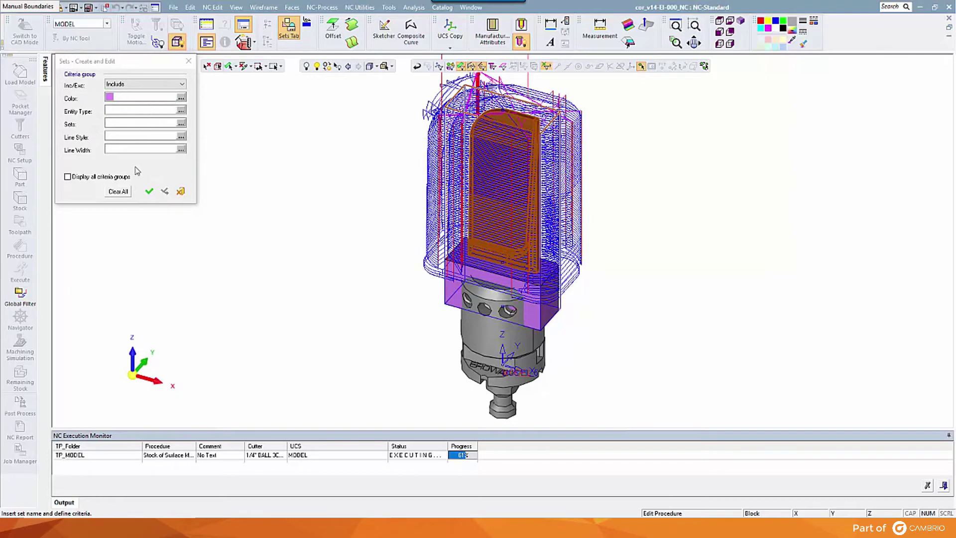
click(149, 191)
middle_click(170, 168)
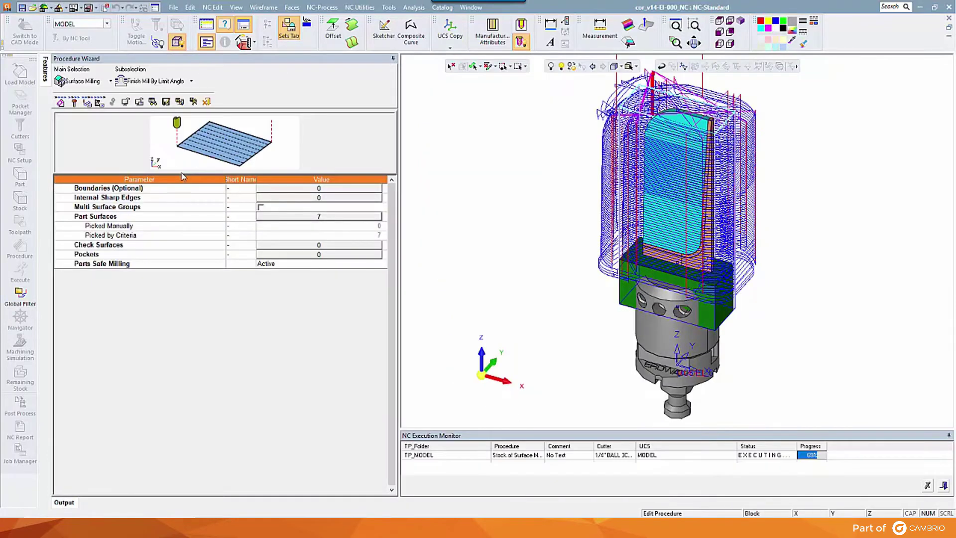
Step: Assign the 1/4" CARBIDE 0.015R 3CLR cutter to the purple-surface procedure, and save and calculate it
click(74, 101)
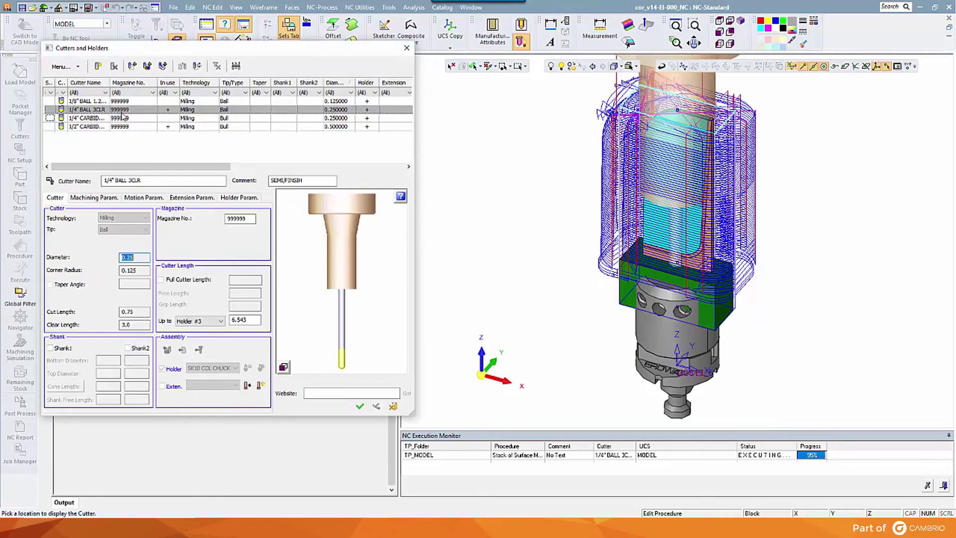
click(96, 119)
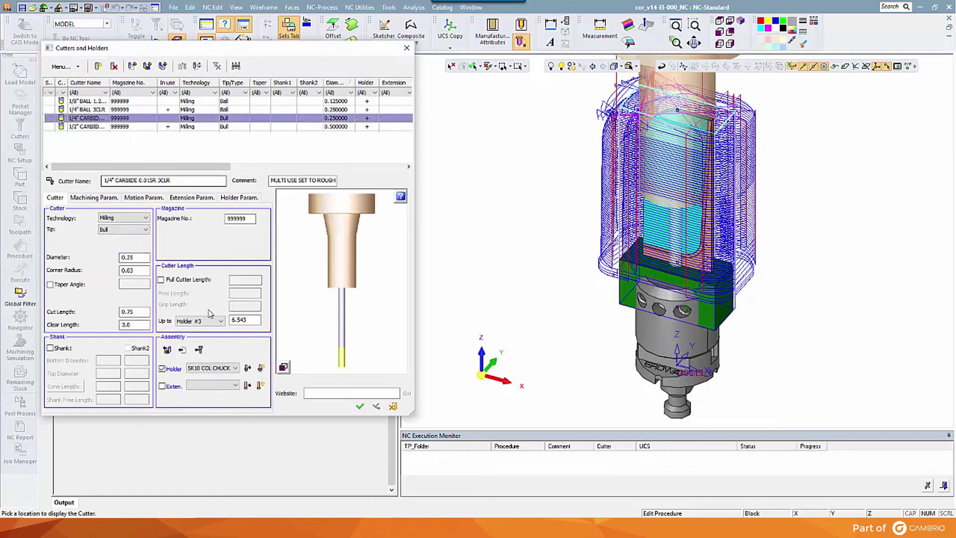
click(359, 406)
click(87, 102)
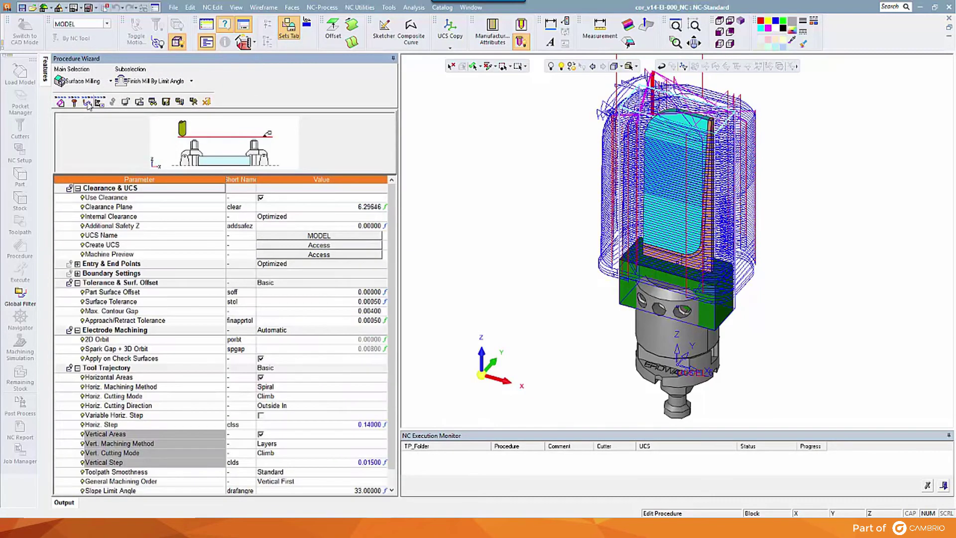
click(193, 101)
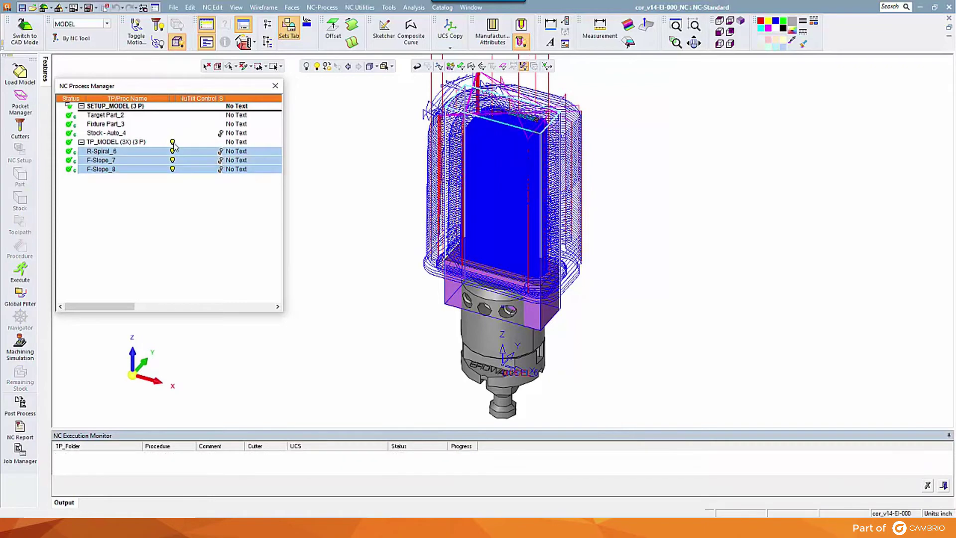
Step: Check the motions of the last finishing procedure alone, hide them, and inspect its remaining stock with the model in wireframe
click(173, 170)
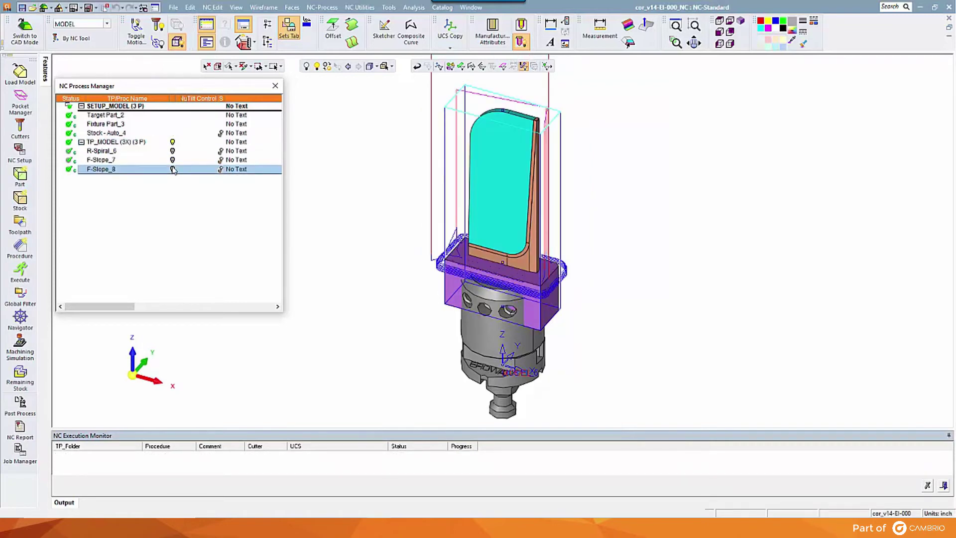
click(172, 169)
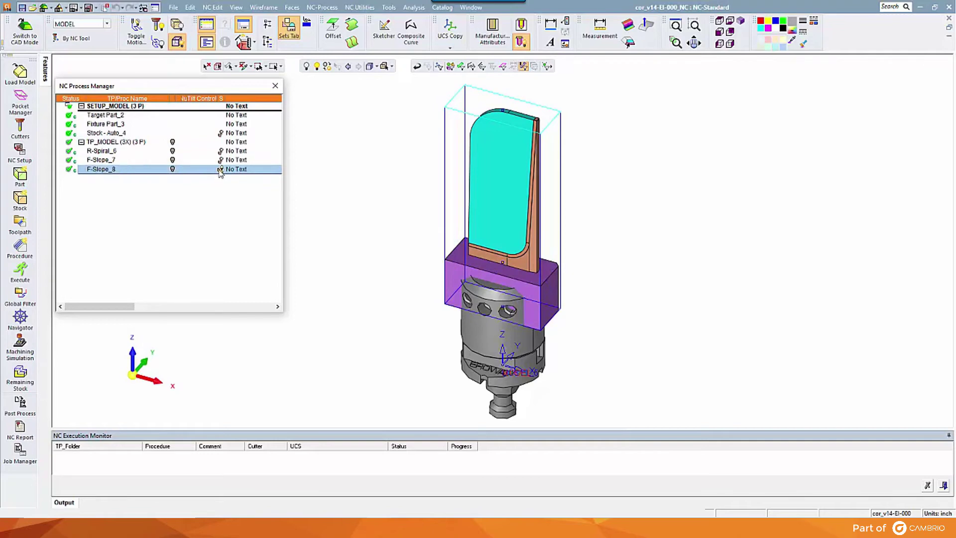
click(369, 66)
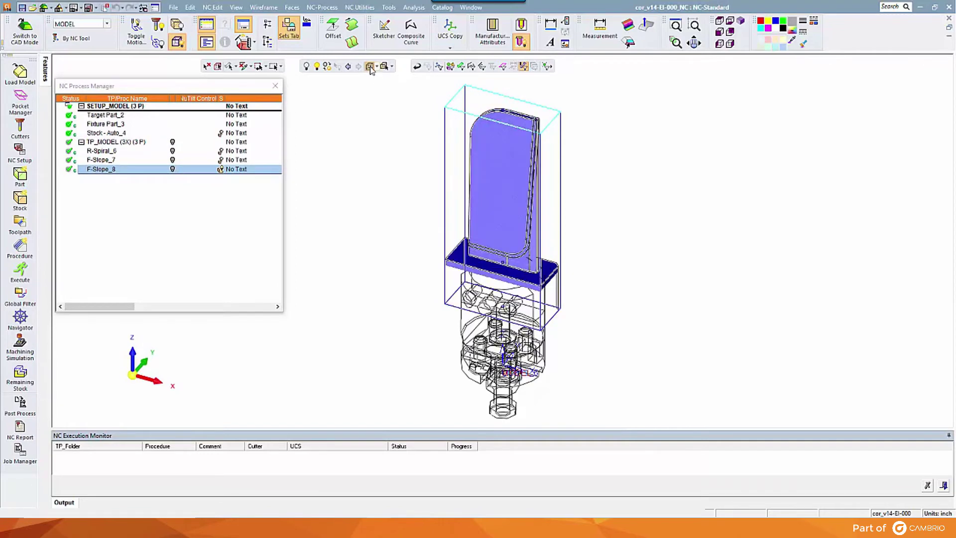
click(370, 66)
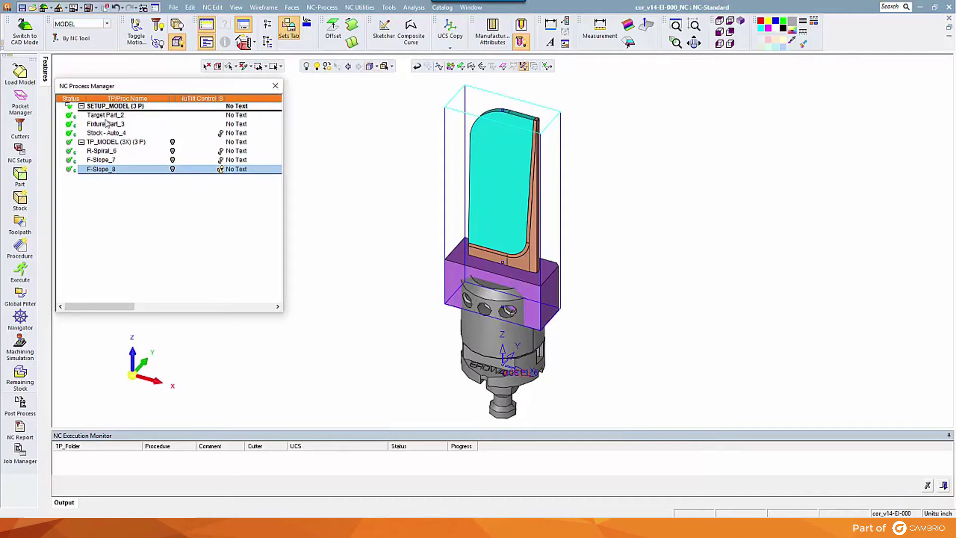
Step: Save SETUP_MODEL and TP_MODEL together as a Multi Toolpath Template named electrode
click(105, 141)
ctrl+click(103, 107)
right_click(102, 107)
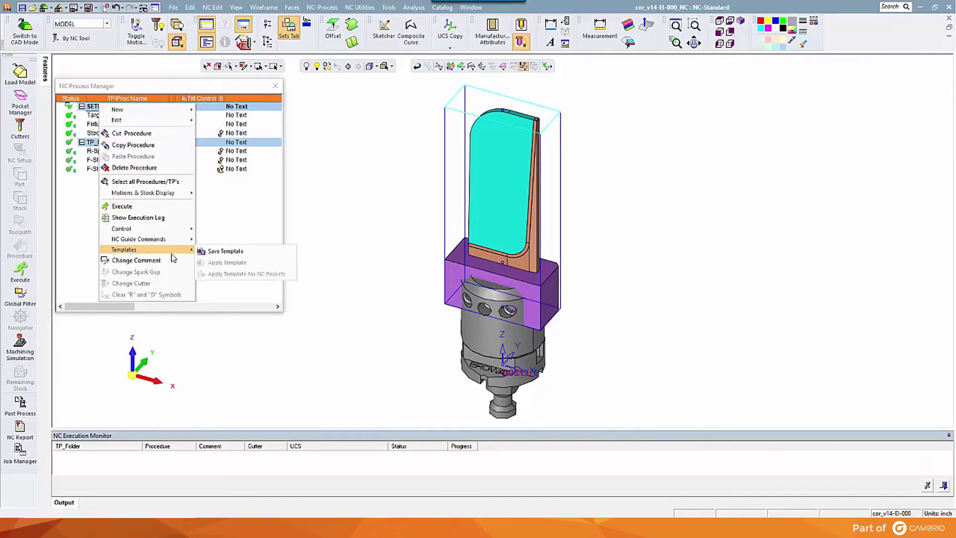
click(213, 254)
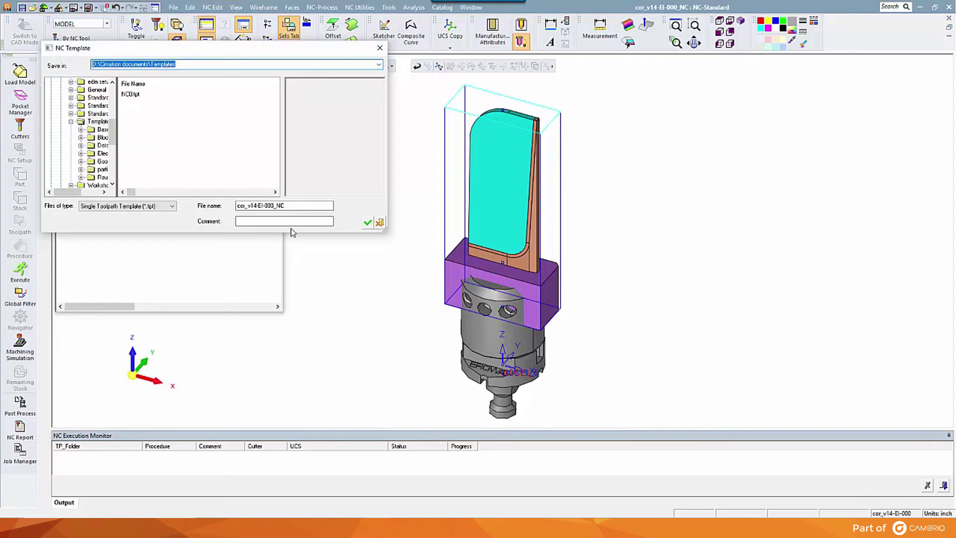
click(172, 206)
click(169, 219)
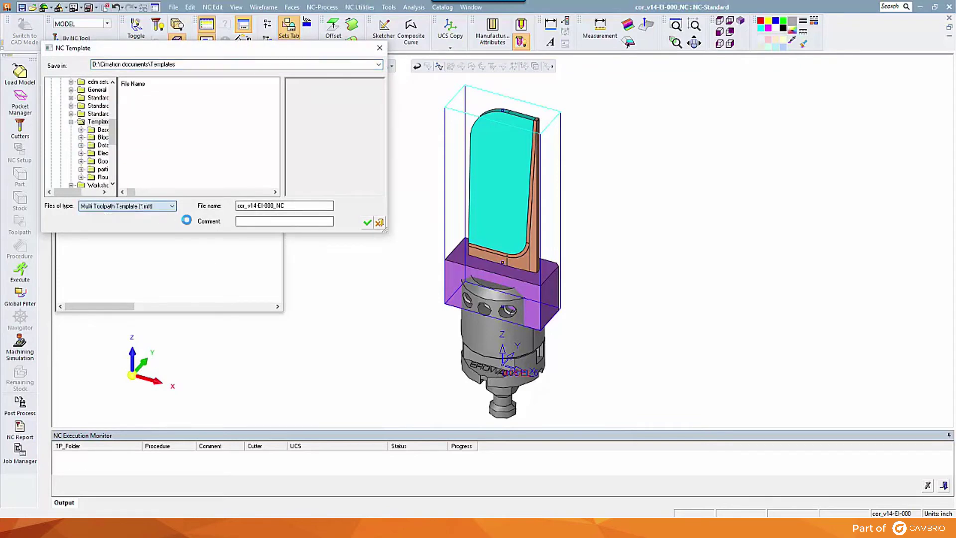
text(elec)
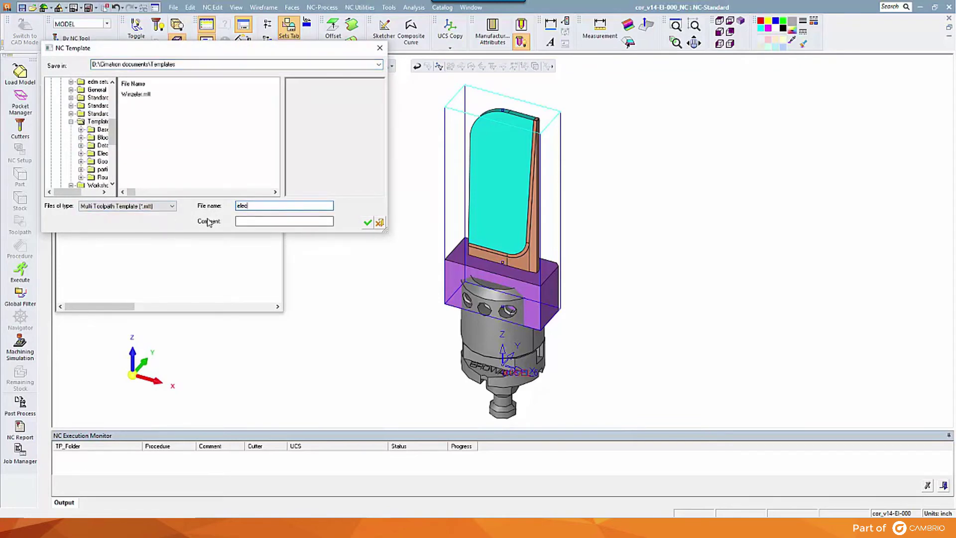
text(trode)
key(Return)
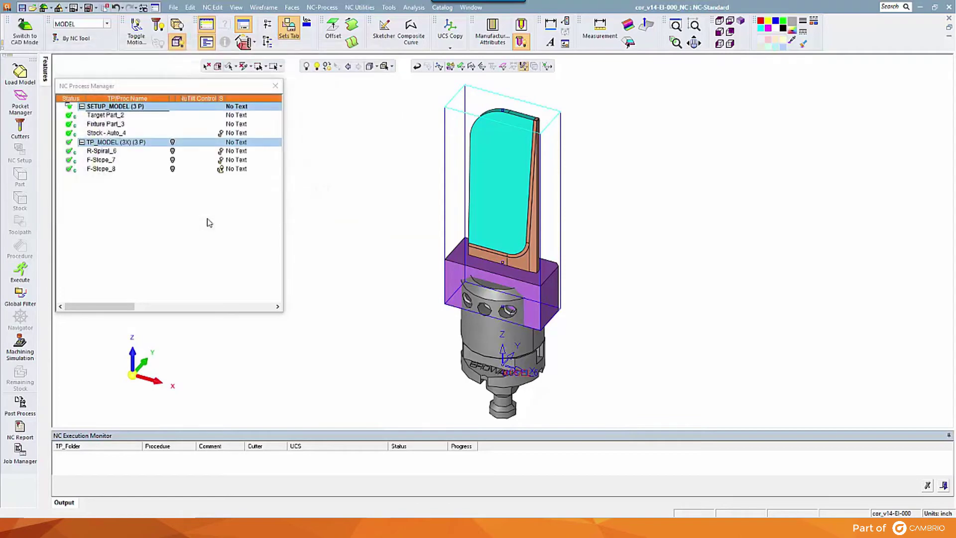
Step: Close the NC document and save its changes as cor_v14-EI-000_NC in the cor_v14-Electrodes folder
click(948, 20)
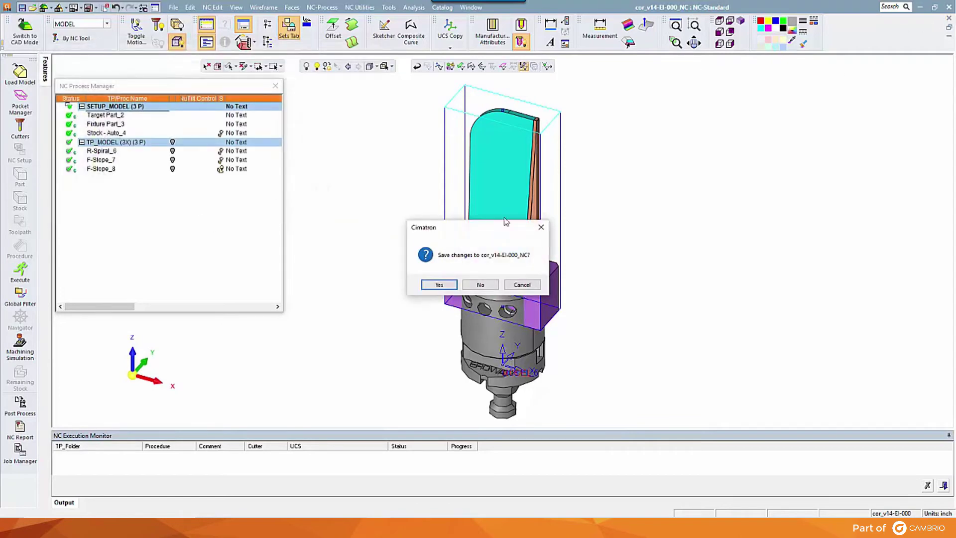
click(438, 284)
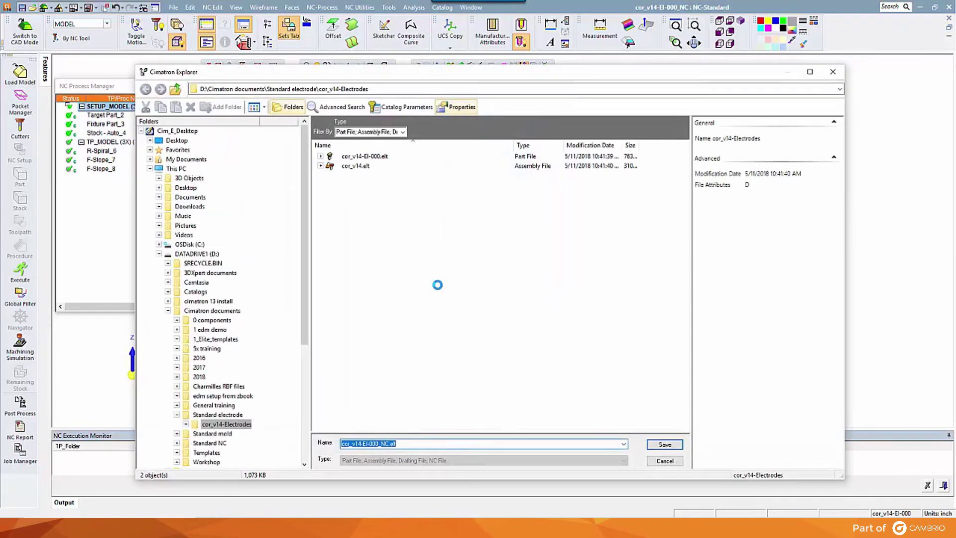
key(Return)
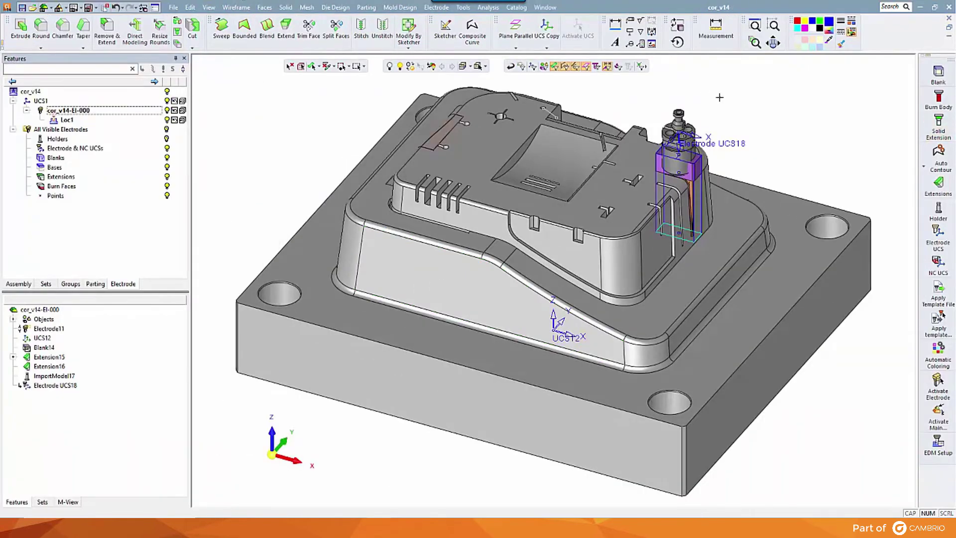
Step: Return to the main assembly and extract a rectangular electrode for the narrow slot beside the existing electrode, with 0.200000 clearance and template 0.300 slot.etp
right_click(769, 84)
click(797, 91)
click(936, 80)
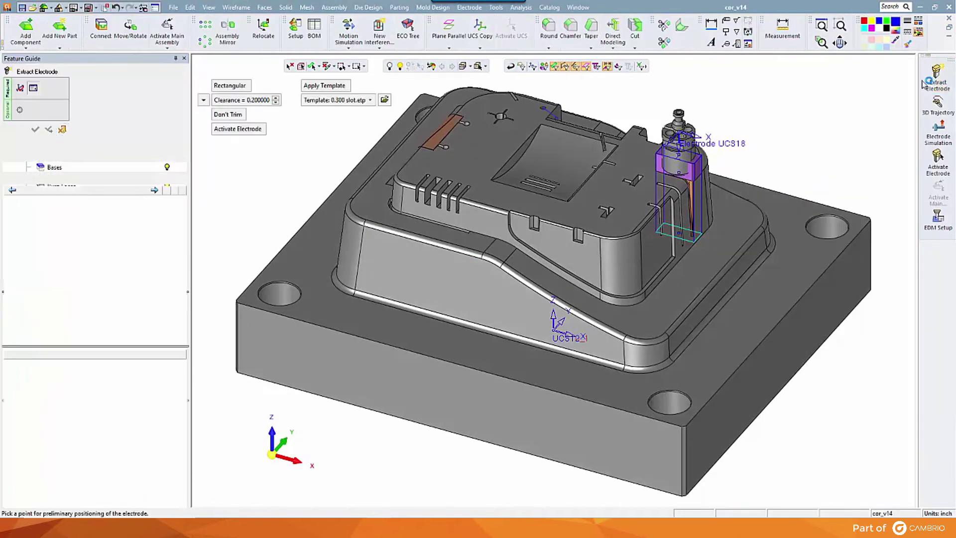
click(272, 436)
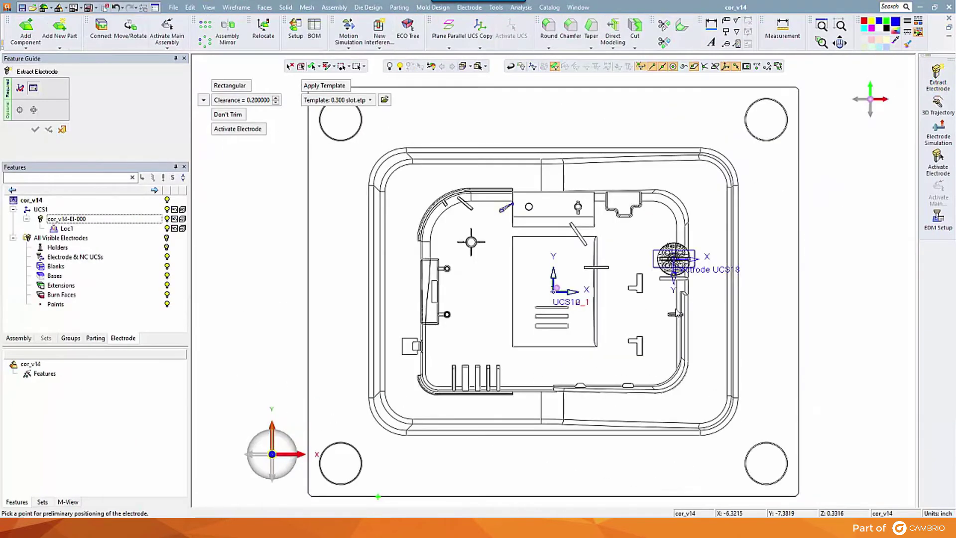
click(692, 289)
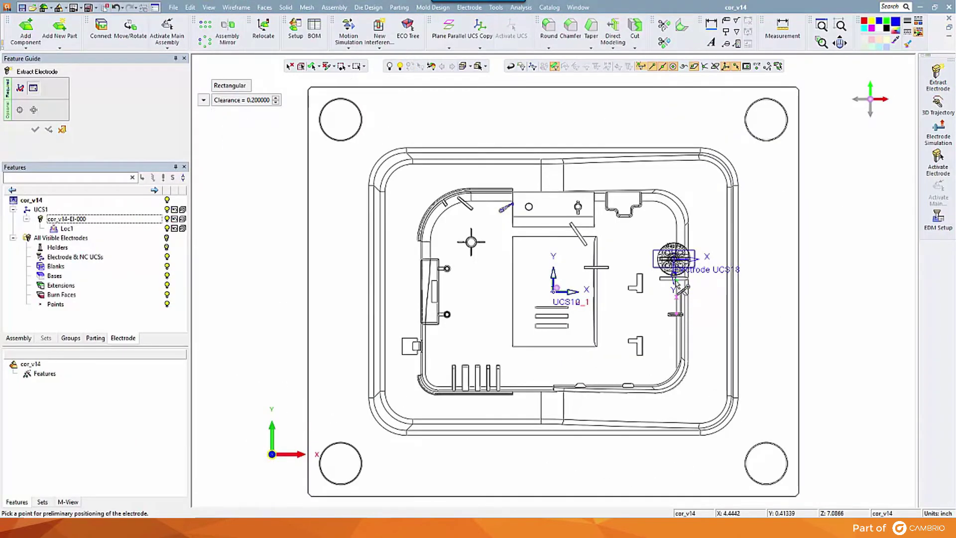
middle_click(718, 220)
click(717, 200)
middle_click(458, 152)
click(459, 152)
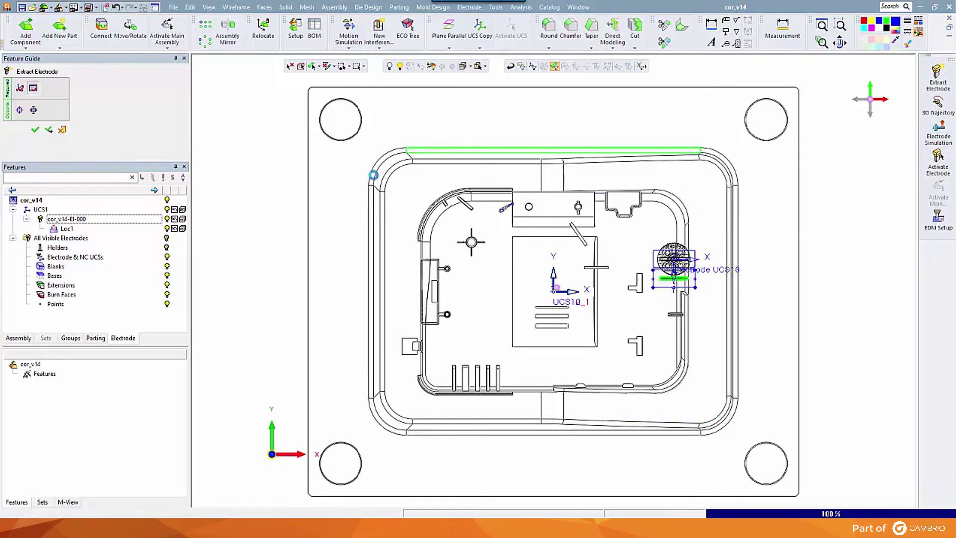
Step: Place the newly extracted electrode in its NC document at the MODEL origin and show it in isometric view
click(302, 456)
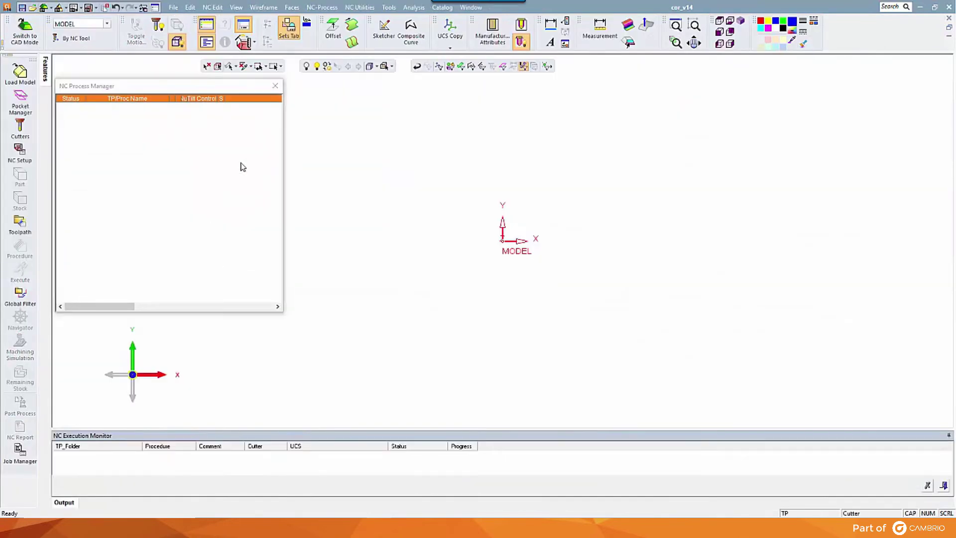
click(602, 204)
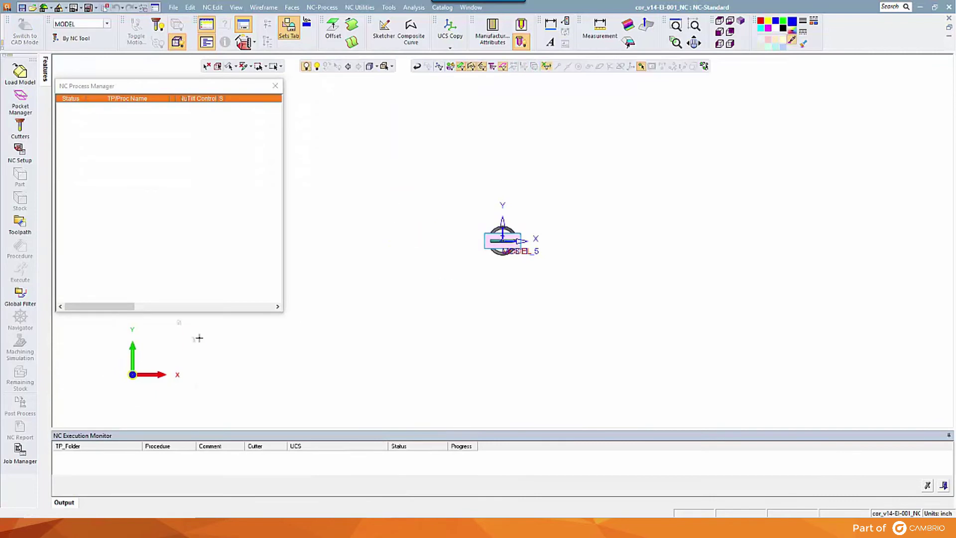
click(143, 371)
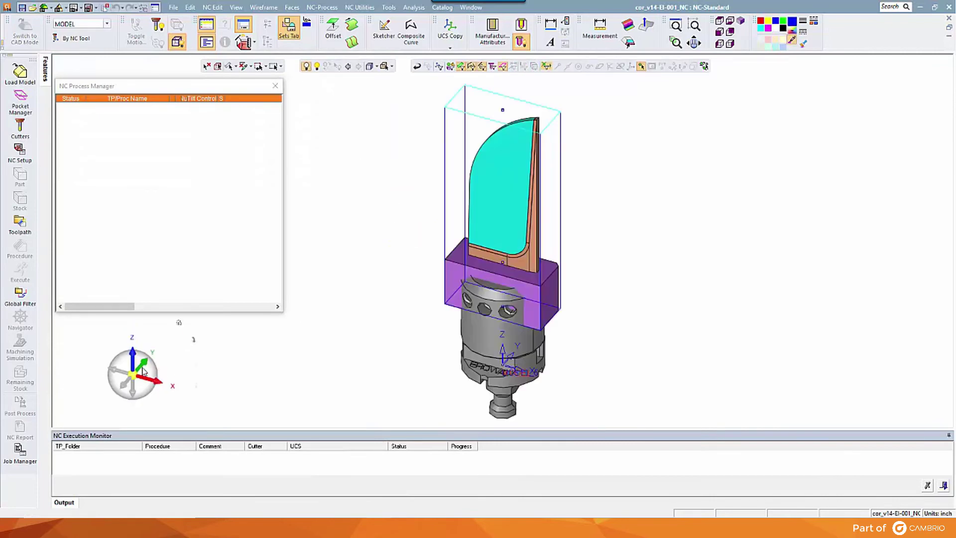
Step: Apply the saved electrode.mtt template to the new electrode's NC document
right_click(140, 165)
mouse_move(170, 308)
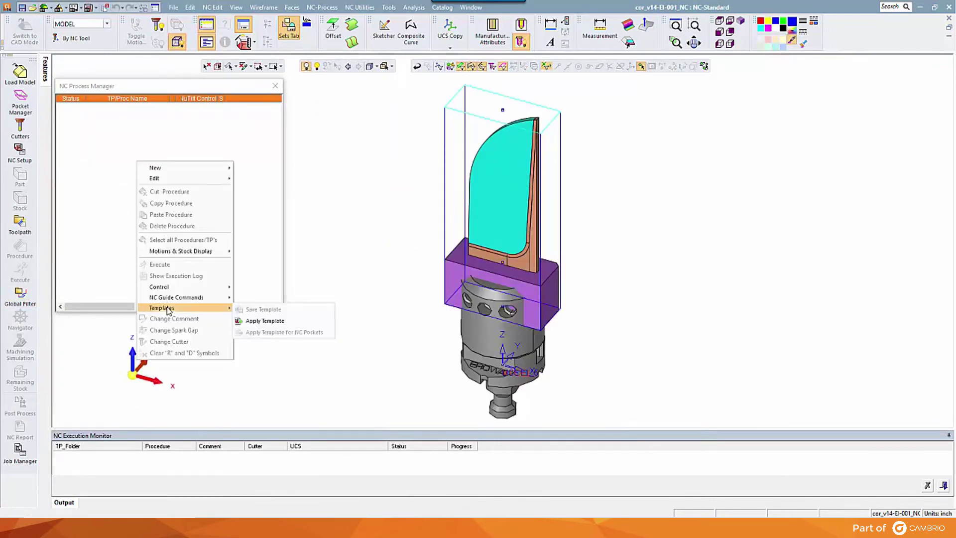
click(259, 321)
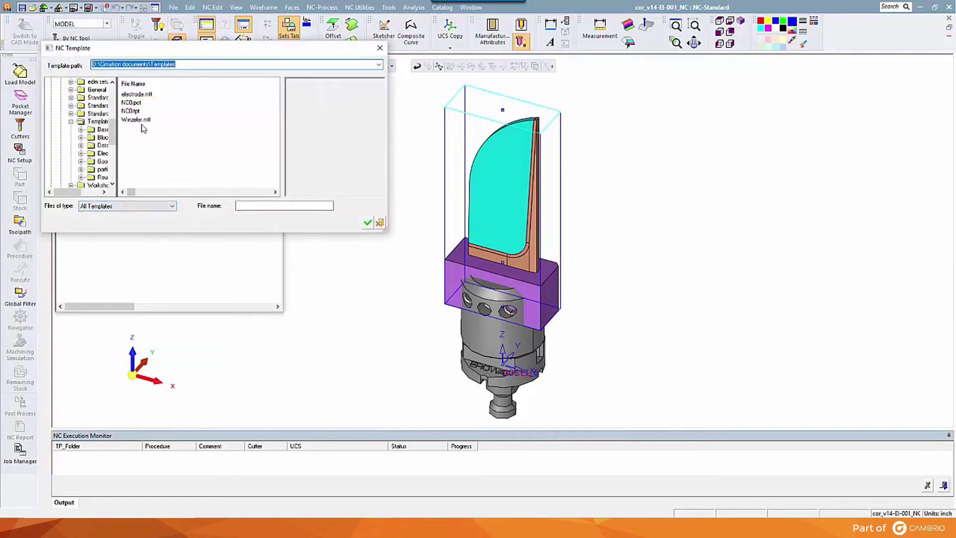
click(141, 94)
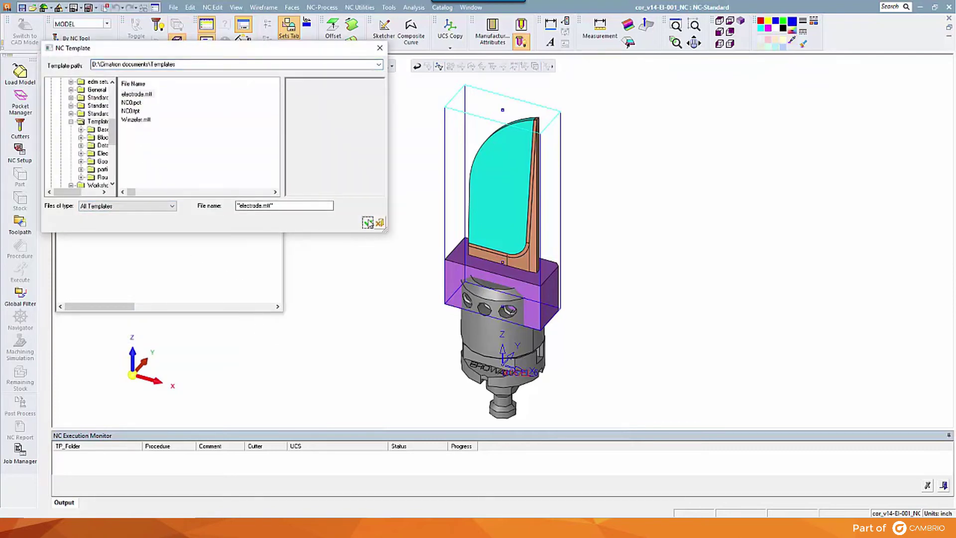
click(368, 222)
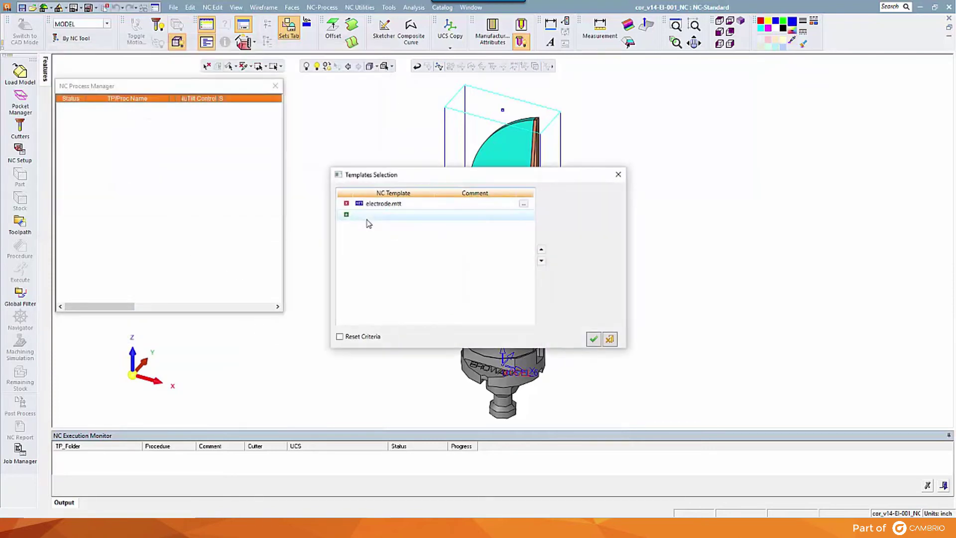
click(594, 339)
Step: Execute all procedures in SETUP_MODEL and TP_MODEL, with notification when all procedures have been executed
click(115, 142)
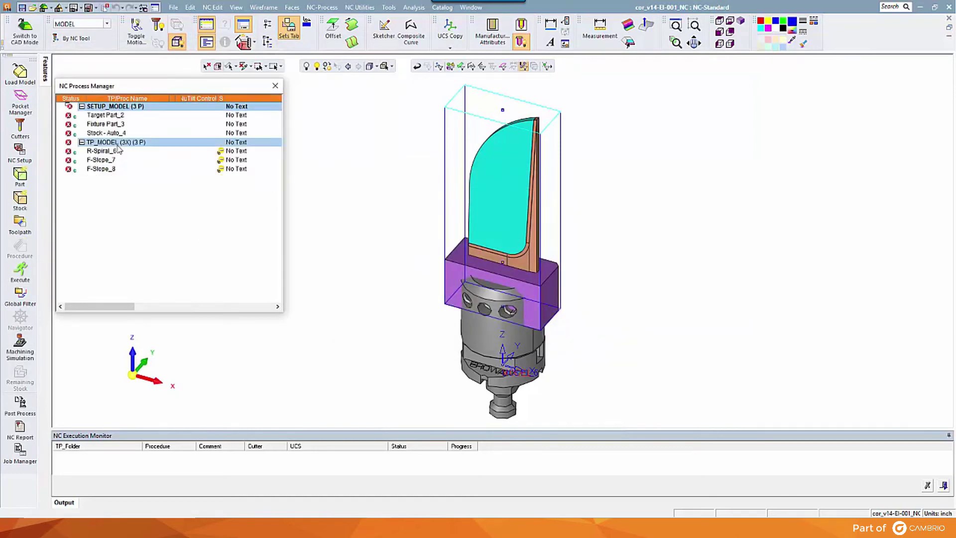
click(20, 271)
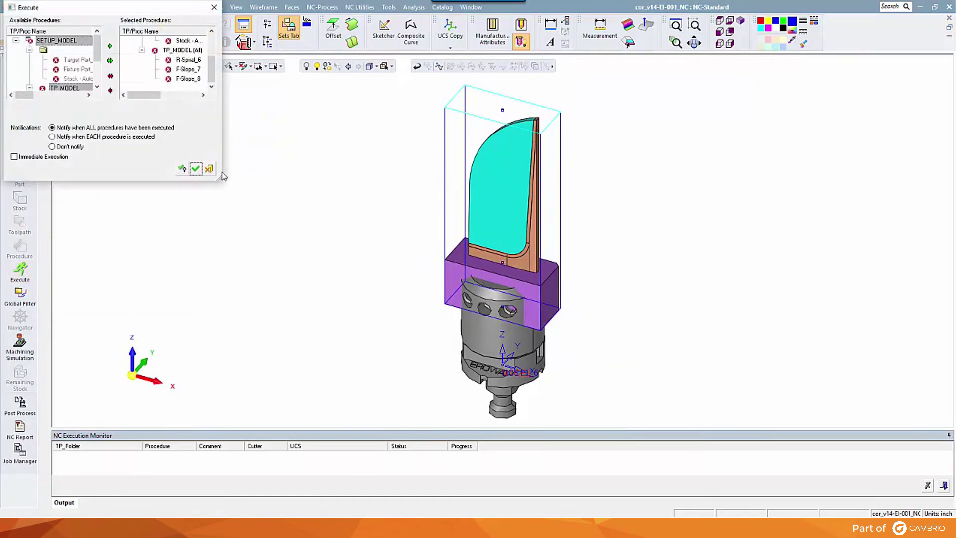
click(195, 169)
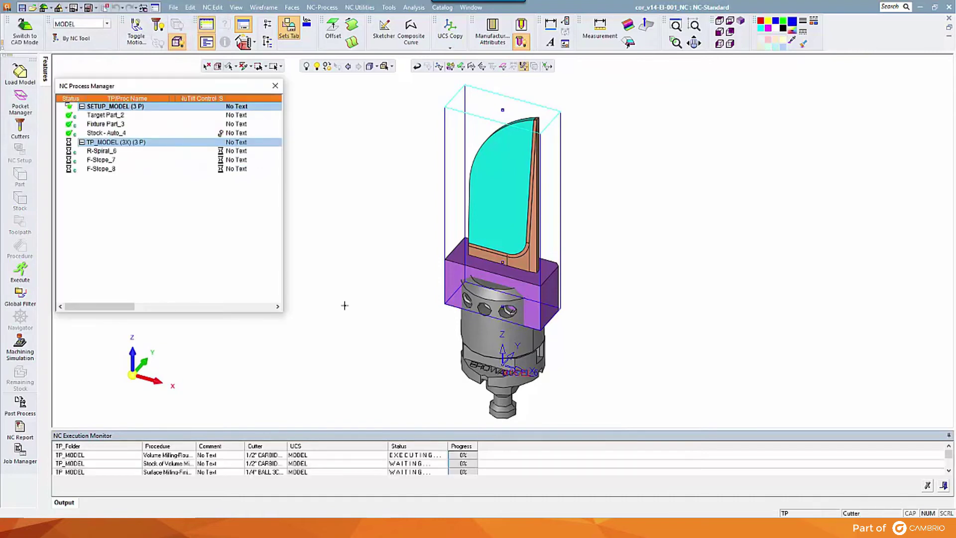